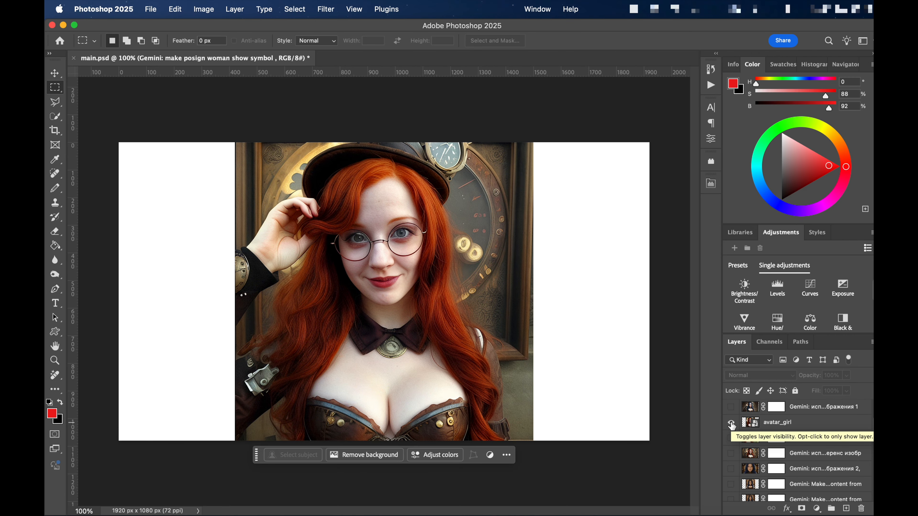
- Hide the avatar_girl layer and show the layer with the blue-haired woman's close-up portrait
click(732, 423)
scroll(732, 427, down, 5)
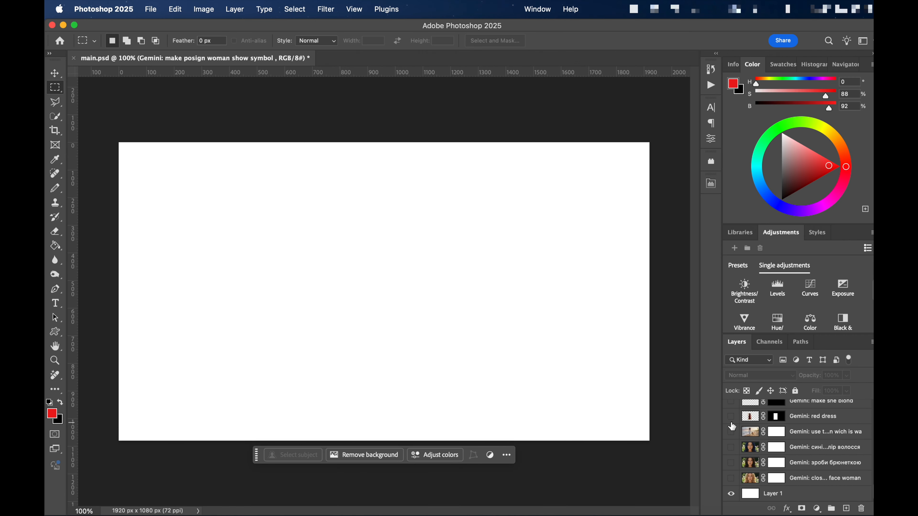
click(731, 447)
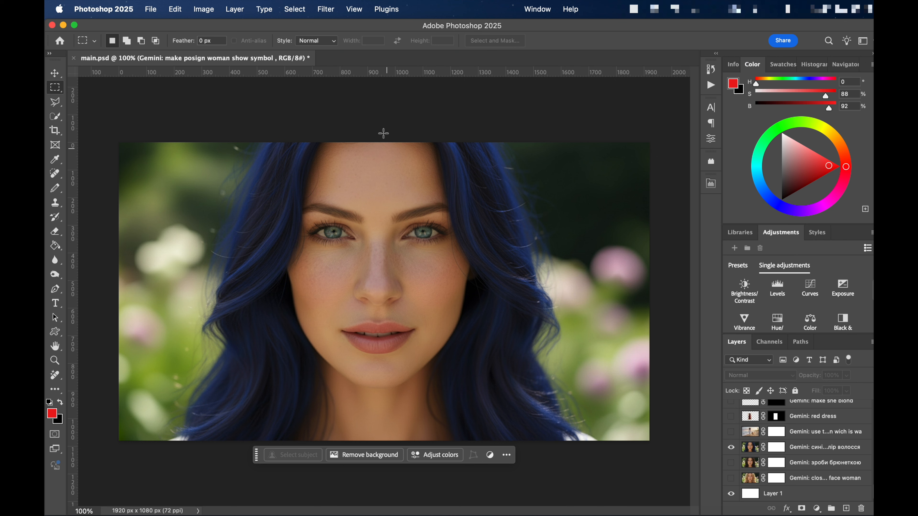
- Show the avatar_girl reference layer and hide the blue-haired portrait layer
scroll(745, 440, up, 5)
scroll(745, 439, up, 1)
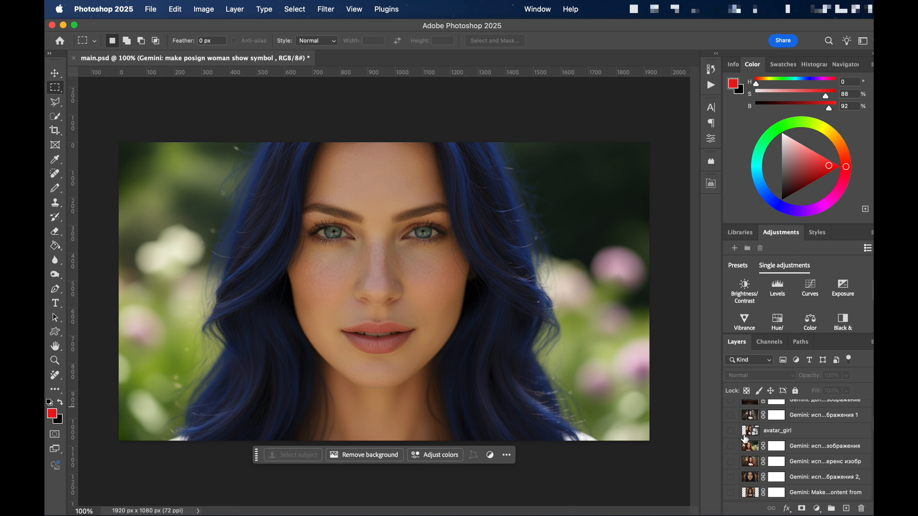
click(732, 430)
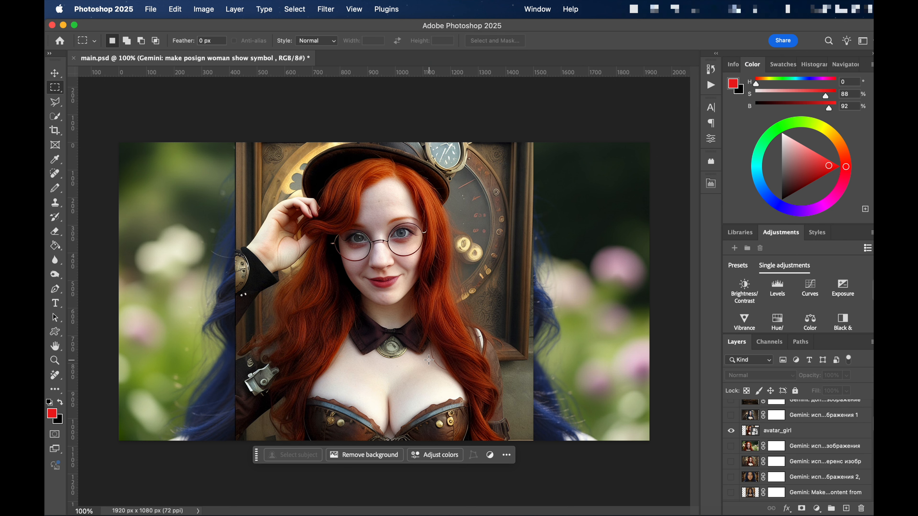
scroll(759, 444, down, 3)
scroll(759, 444, down, 6)
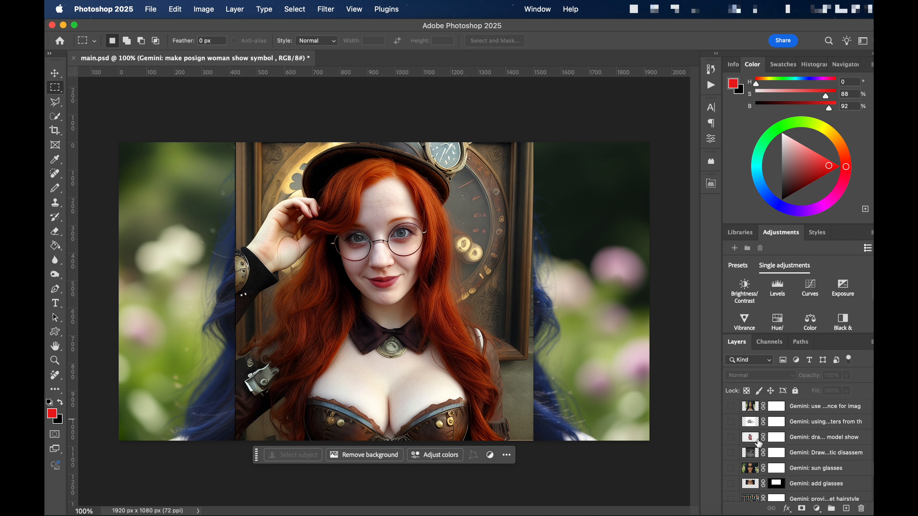
click(732, 447)
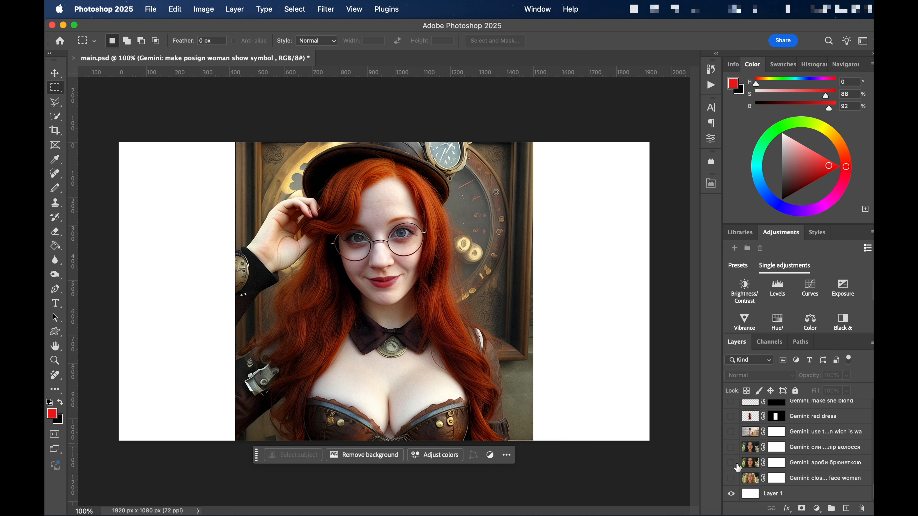
- Show the blue-haired portrait layer again and hide the avatar_girl layer above it
scroll(733, 463, up, 6)
scroll(737, 468, up, 5)
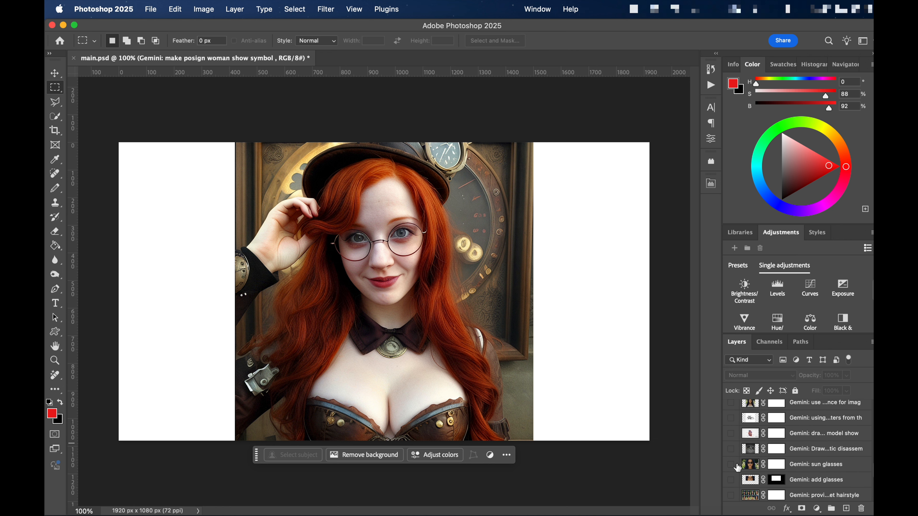
scroll(738, 469, down, 10)
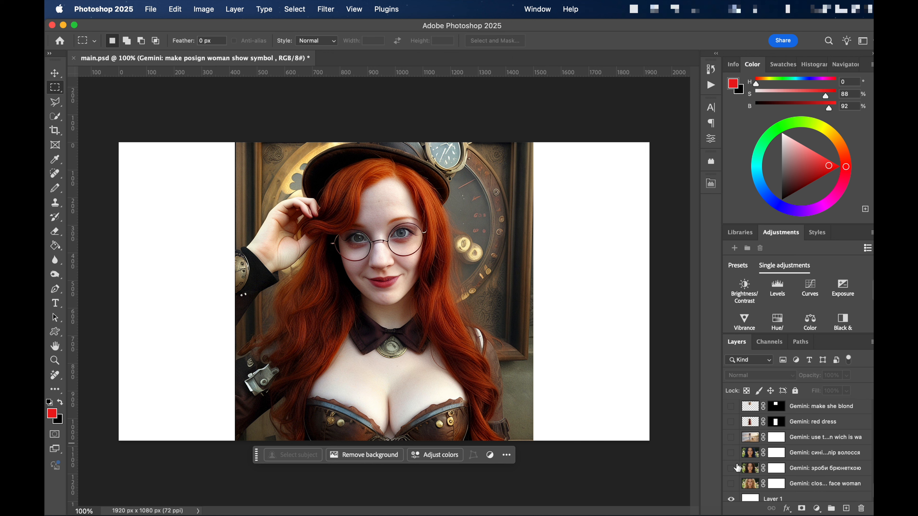
click(731, 453)
scroll(733, 458, up, 8)
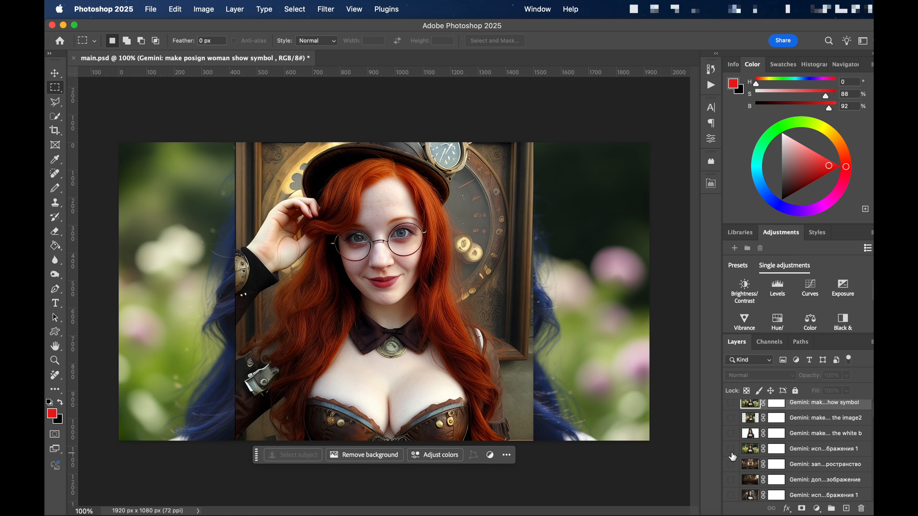
click(731, 411)
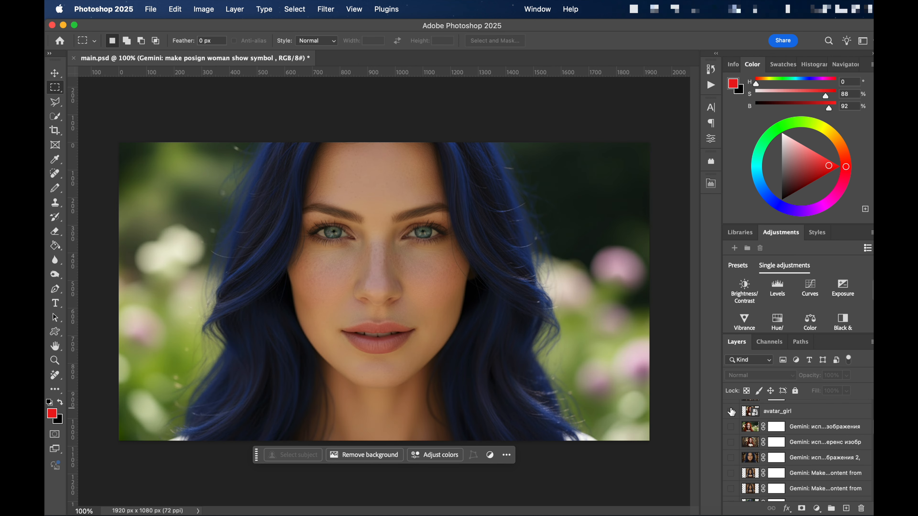
- Select the whole canvas, run the NanoBanana script and load an image file as Reference Image2
key(super+a)
click(151, 9)
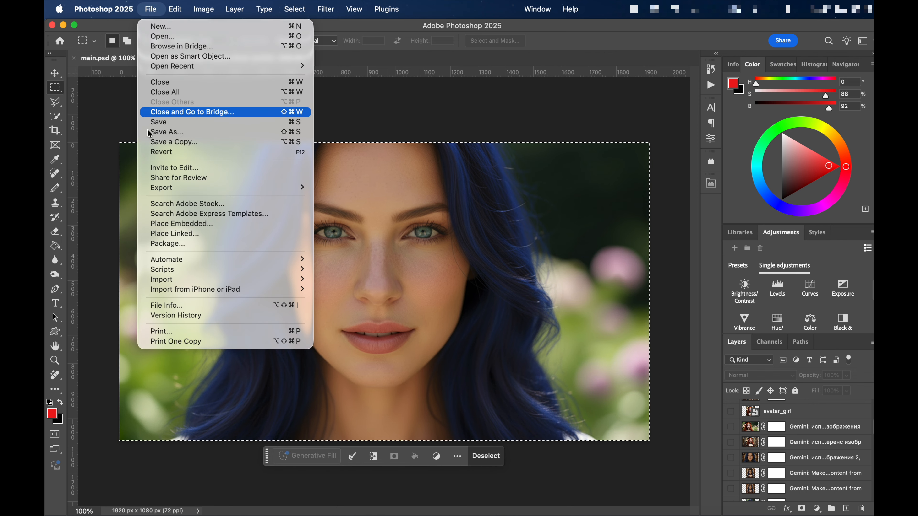
mouse_move(285, 269)
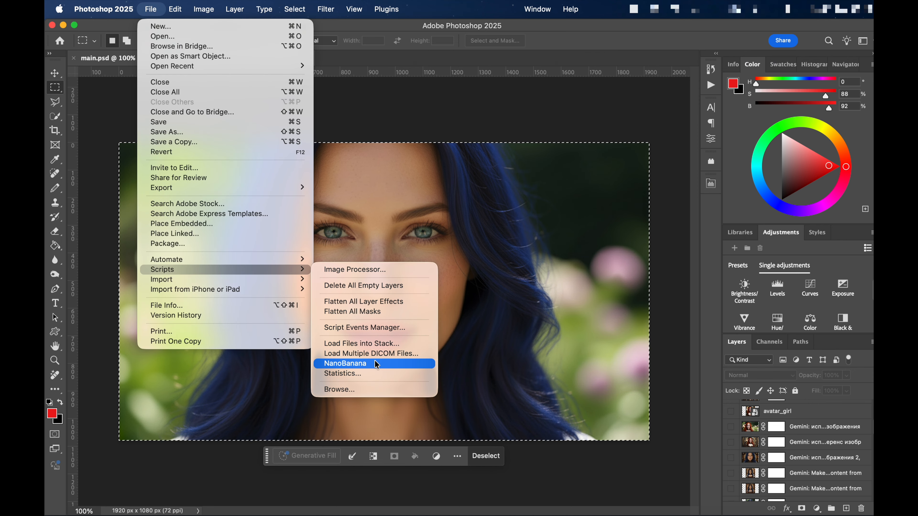
click(358, 363)
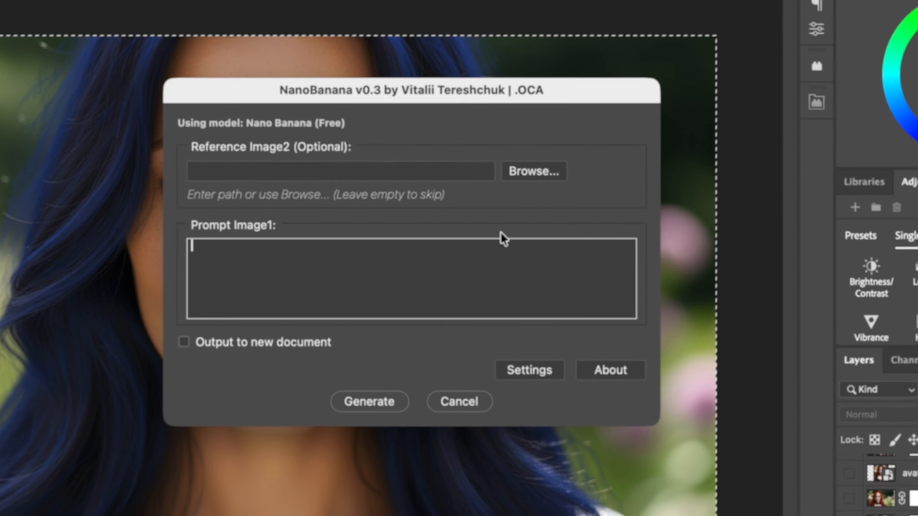
click(531, 170)
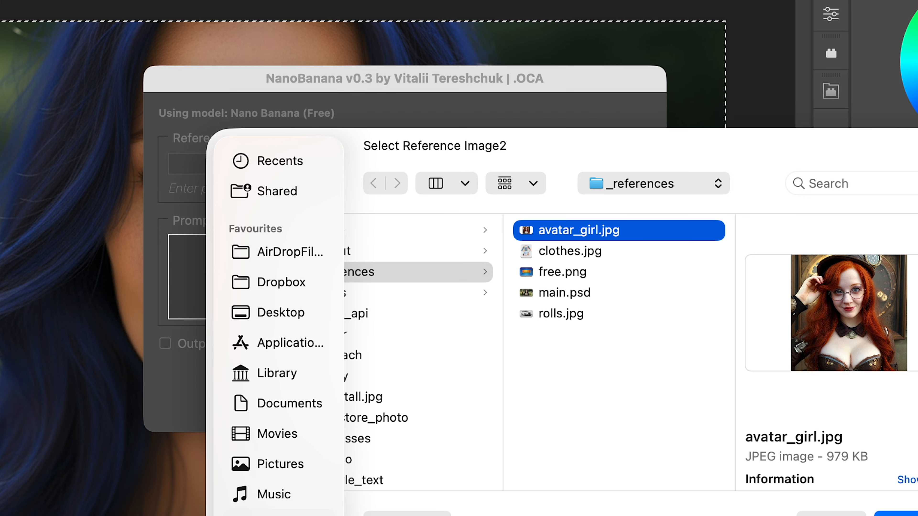
key(Return)
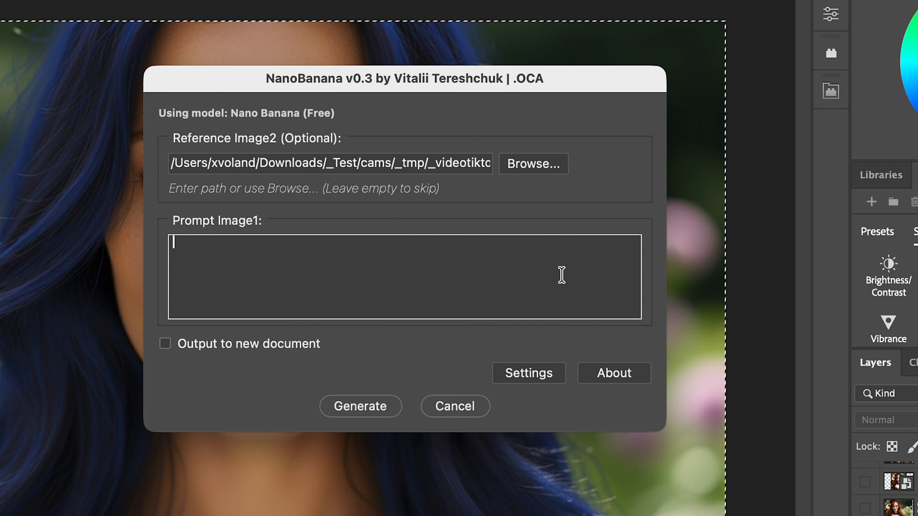
- Enter the prompt "make style like reference image" and generate the image
text(make )
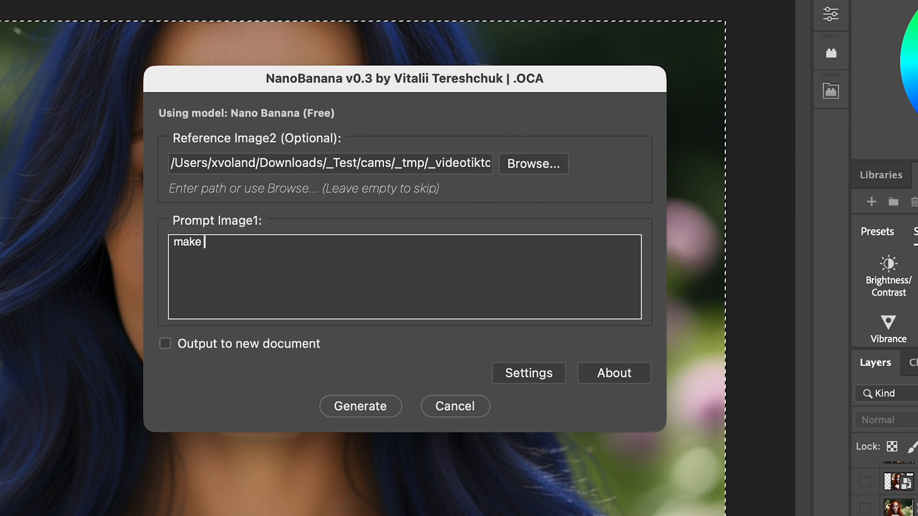
text(style )
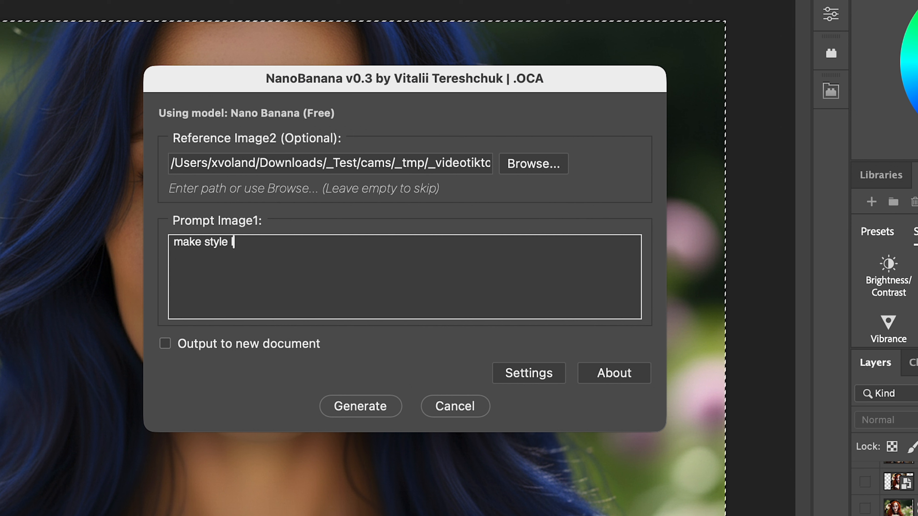
text(like referenc)
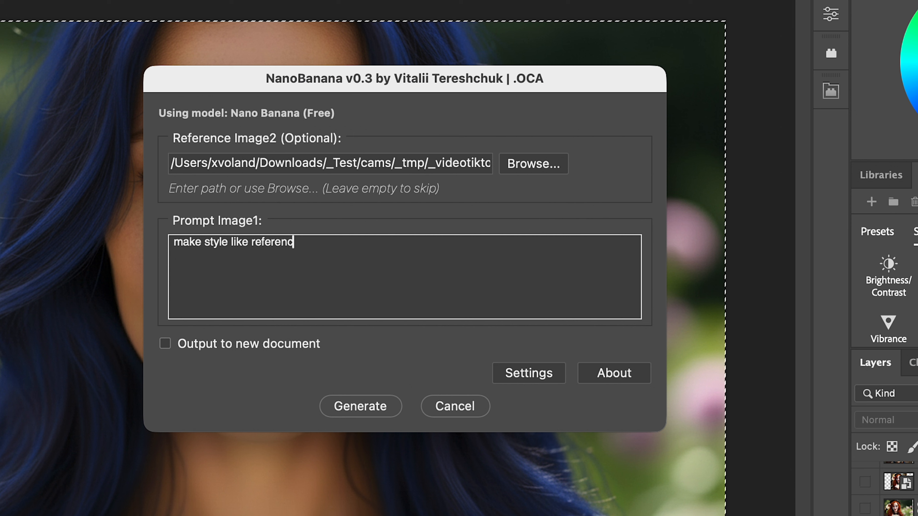
text(e image)
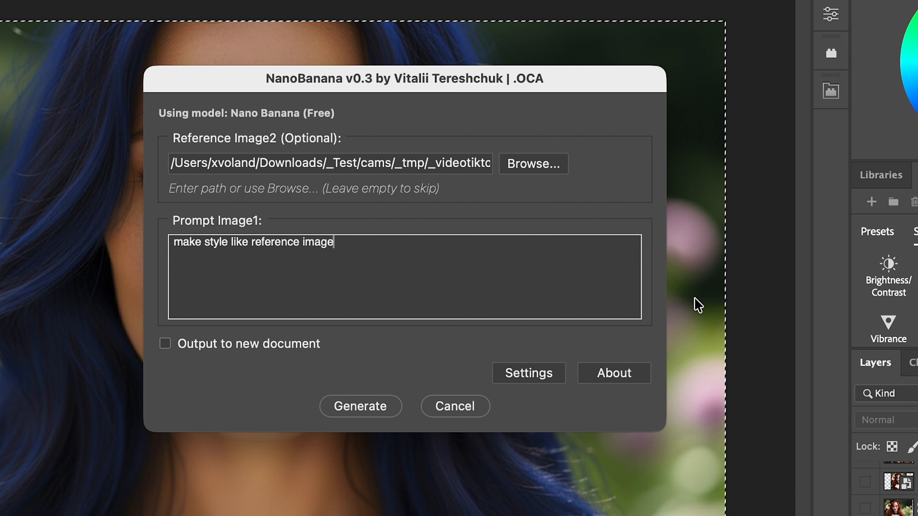
click(363, 407)
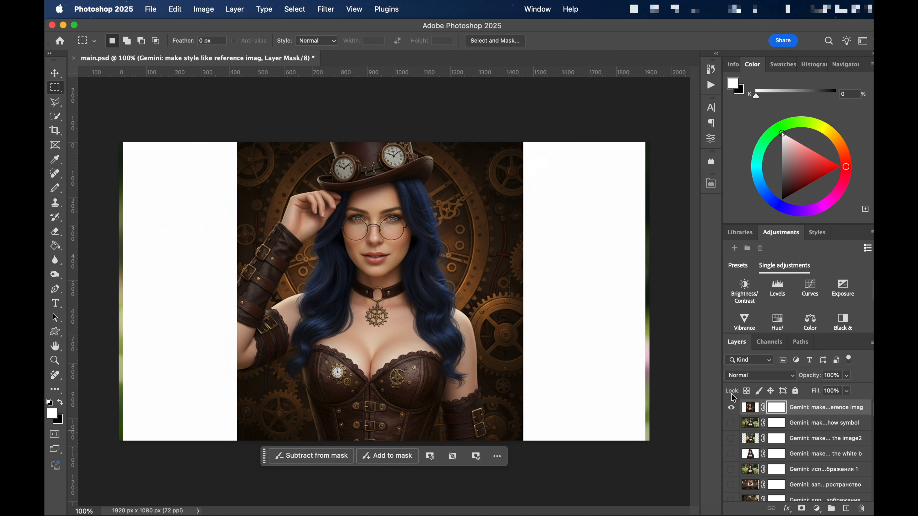
- Hide the newly generated steampunk layer and run the NanoBanana script, accepting its whole-canvas selection
click(730, 411)
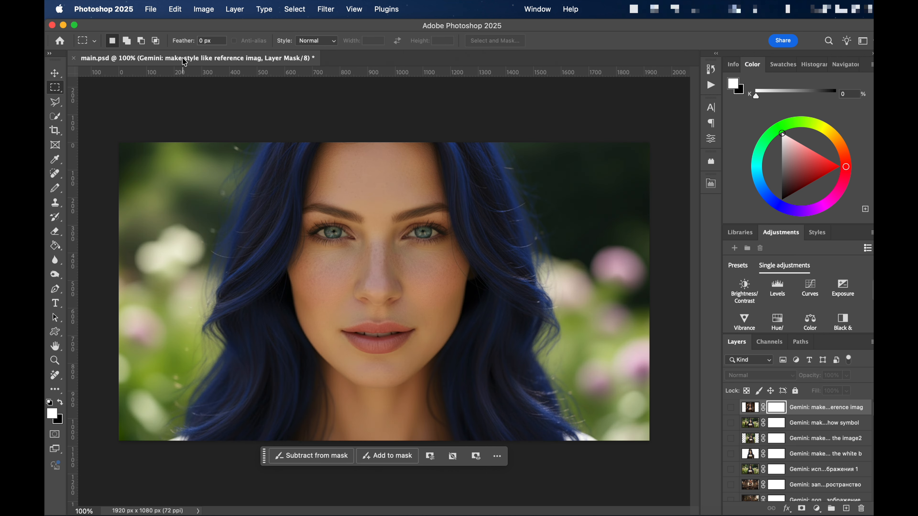
click(152, 12)
mouse_move(294, 269)
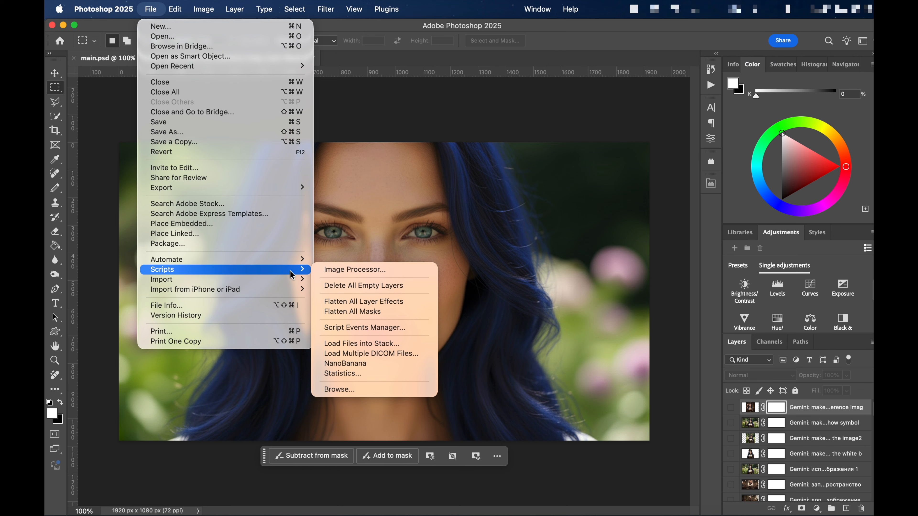
click(379, 363)
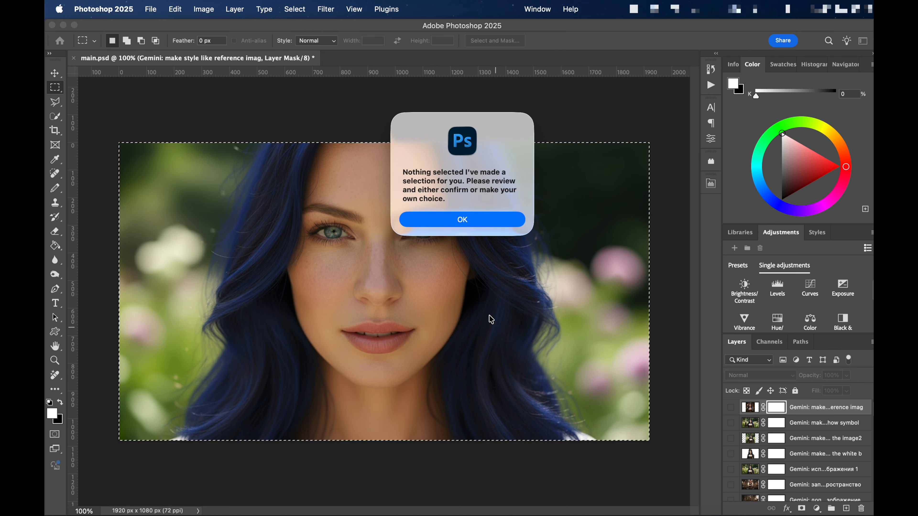
click(482, 221)
- Run the NanoBanana script on the selection and load avatar_girl.jpg from the _references folder as Reference Image2
click(150, 9)
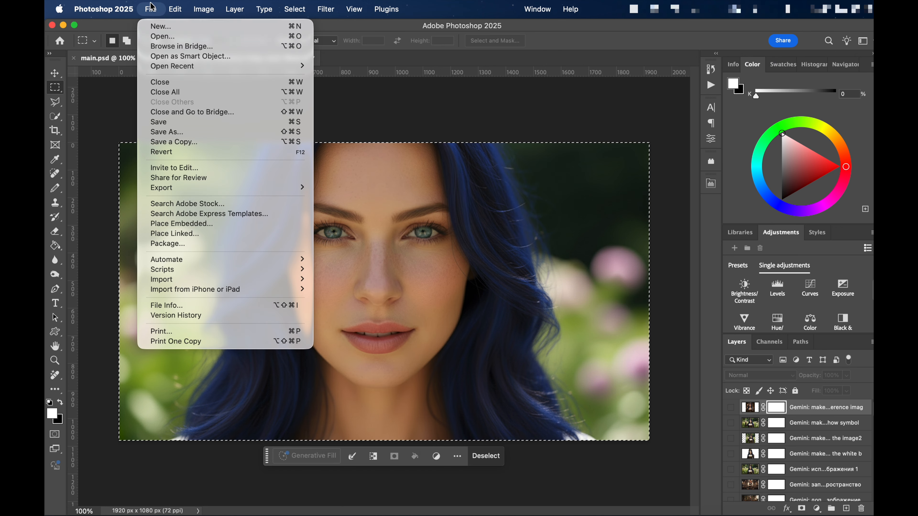
mouse_move(300, 270)
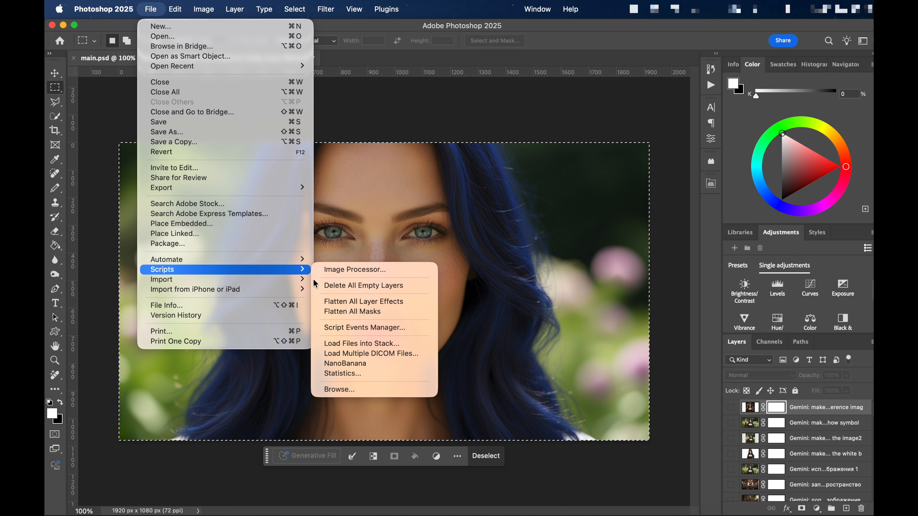
click(392, 364)
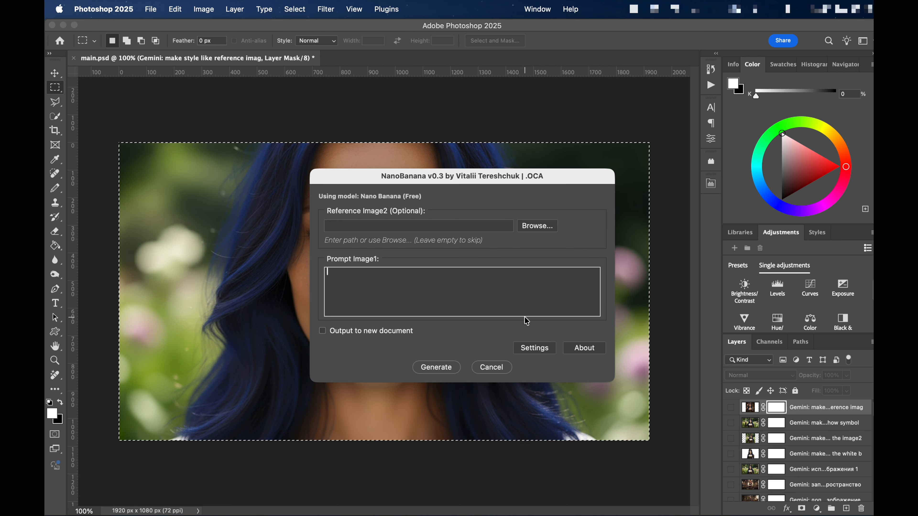
click(548, 225)
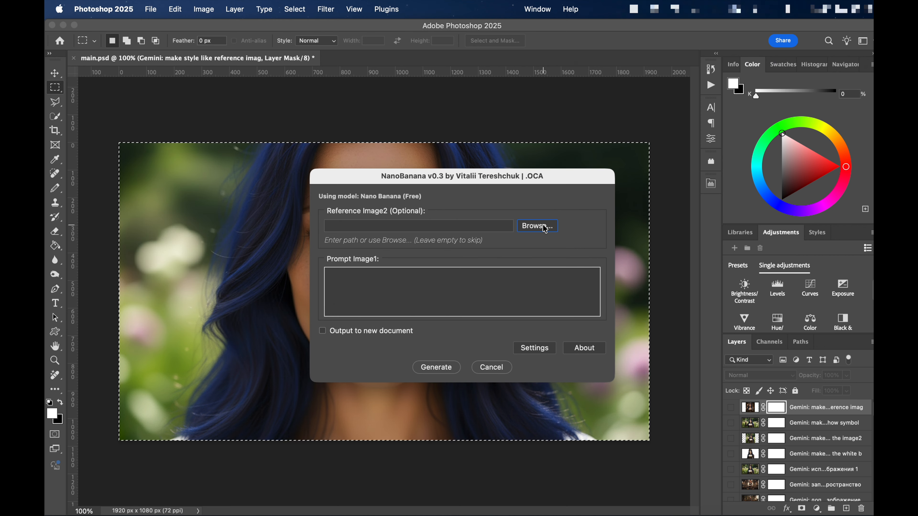
click(698, 265)
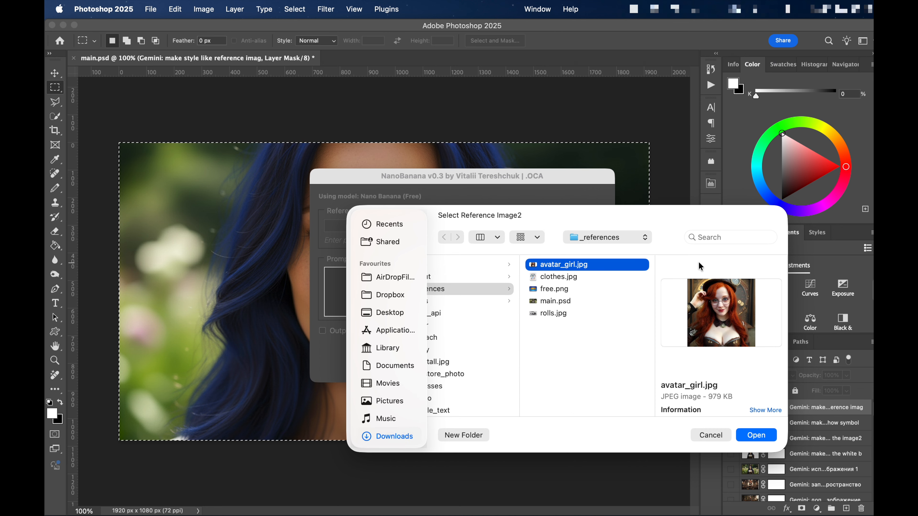
click(759, 441)
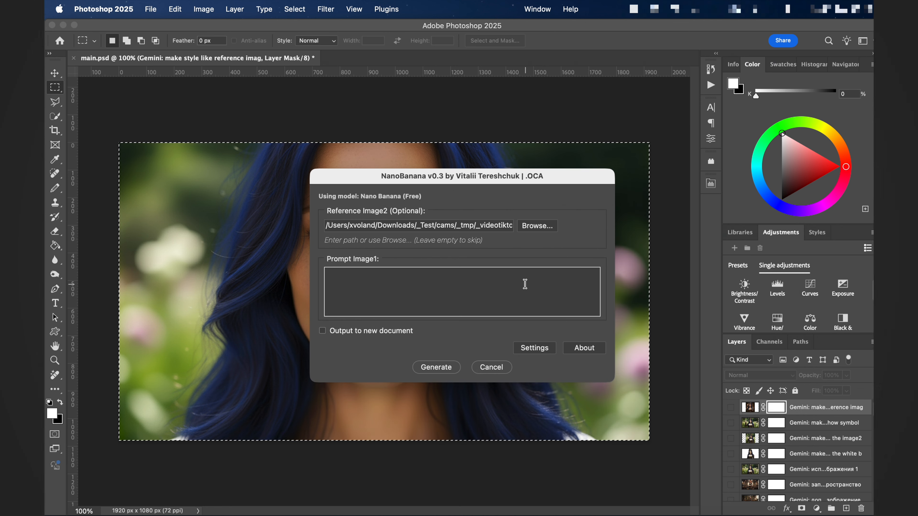
- Enter the prompt "make photo in style of the reference image2 and fill" for Image1
click(523, 285)
text(make )
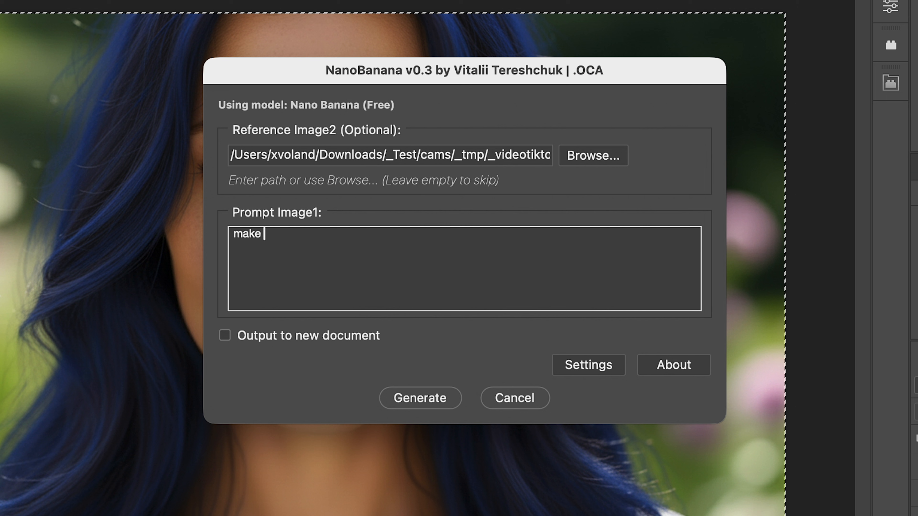
text(photo in )
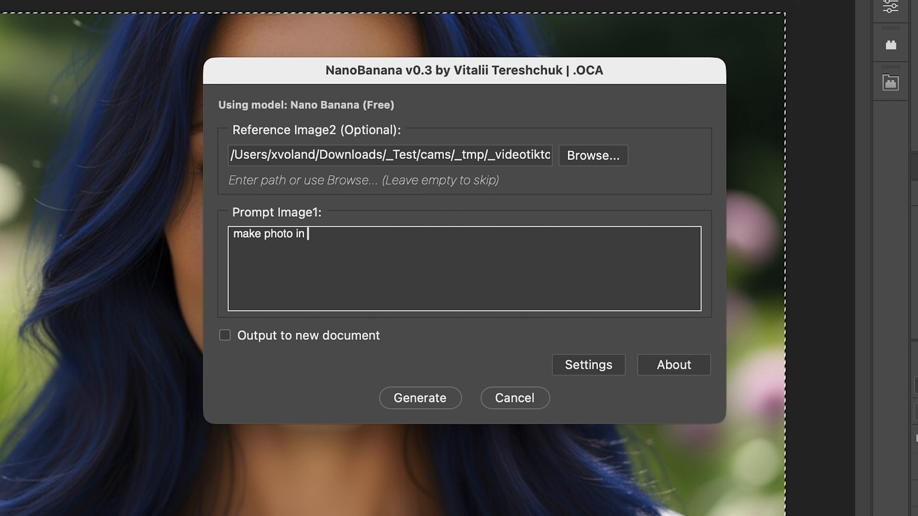
text(style o)
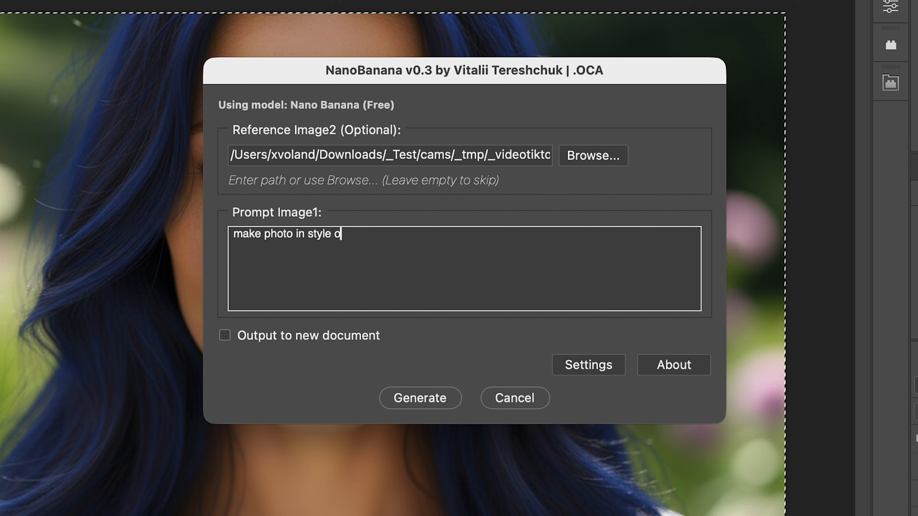
text(f the )
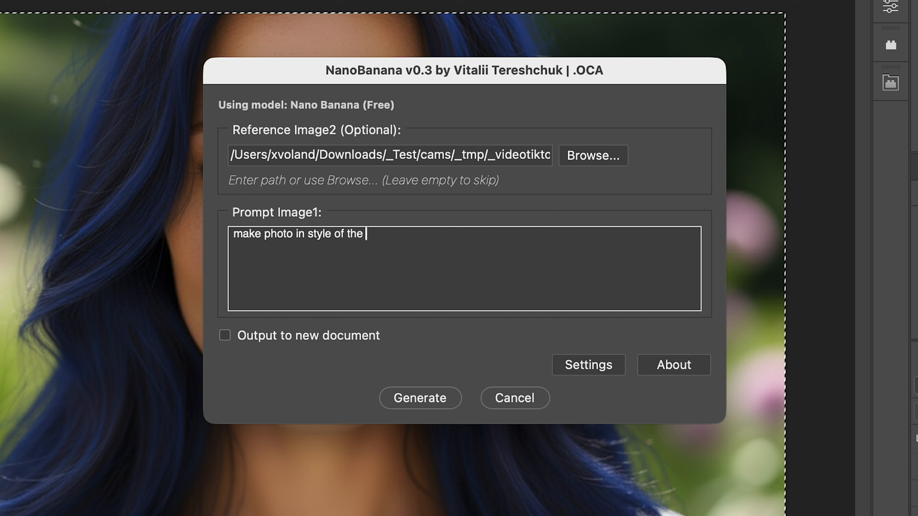
text(refernce)
key(BackSpace)
key(BackSpace)
key(BackSpace)
key(BackSpace)
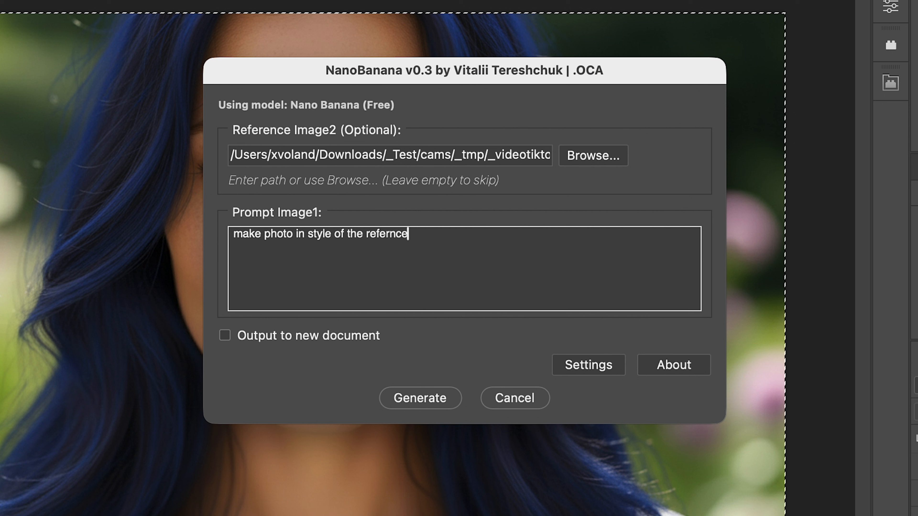
text(ence image)
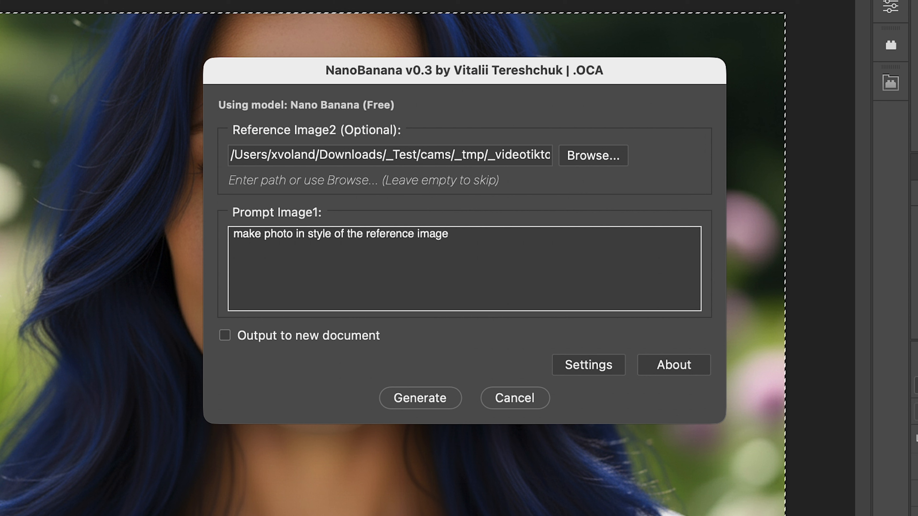
text(2 a)
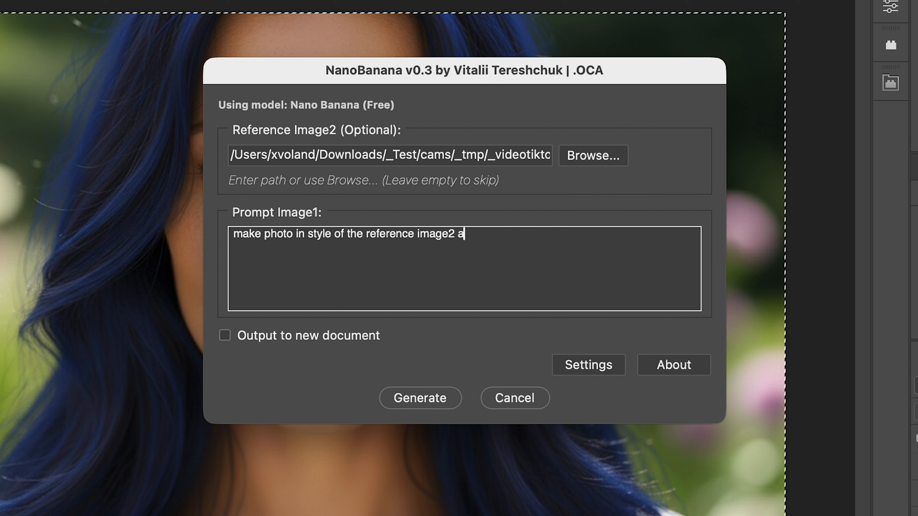
text(nd fill)
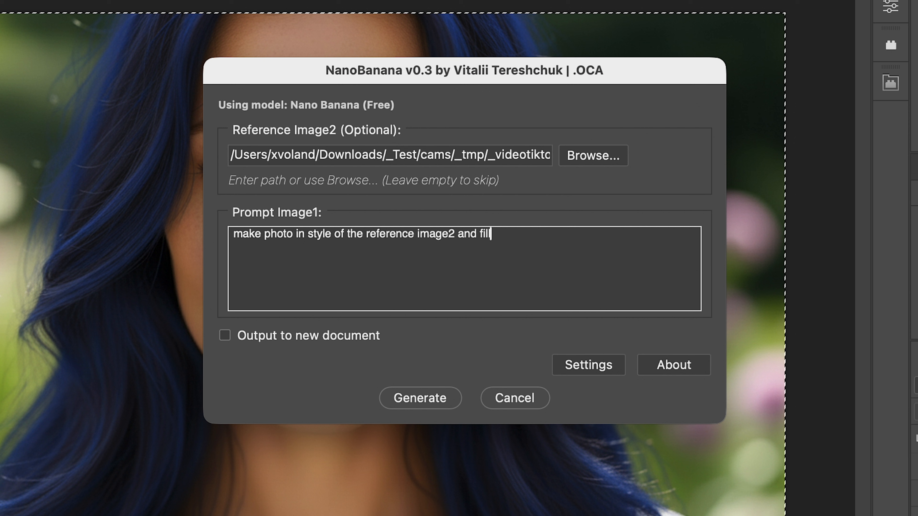
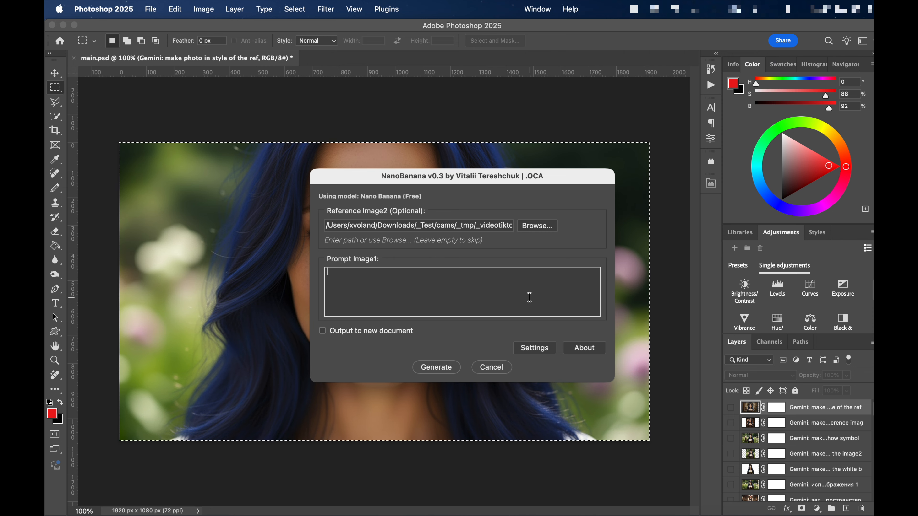
- Enter the prompt "make image style like image2 and fill space" for Image1 and generate the image
text(n)
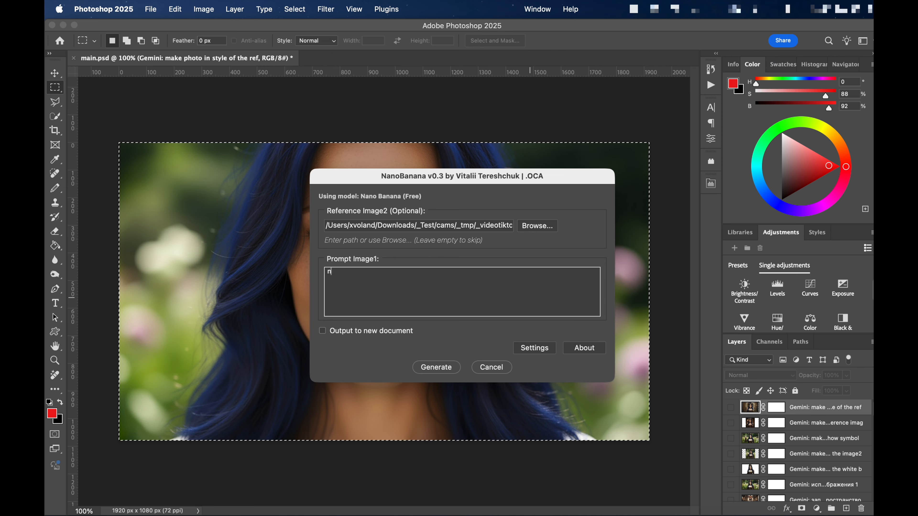
text(ake )
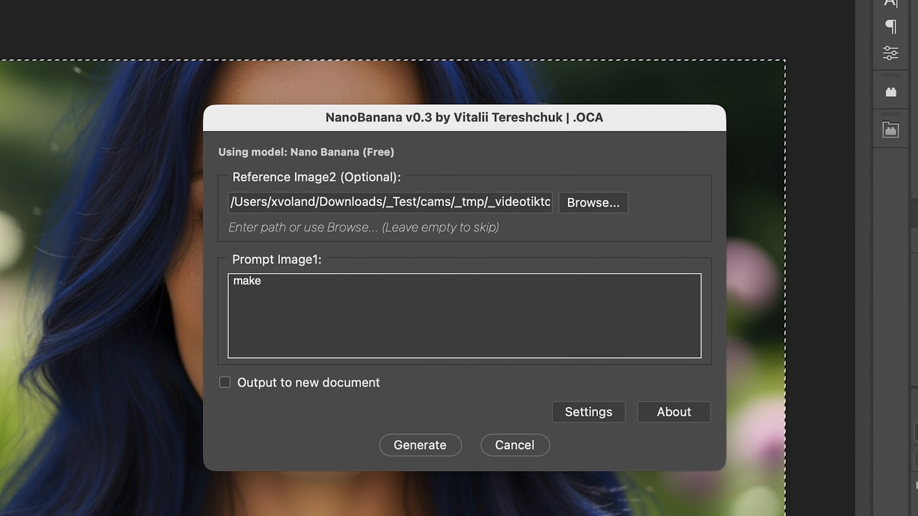
text(image style)
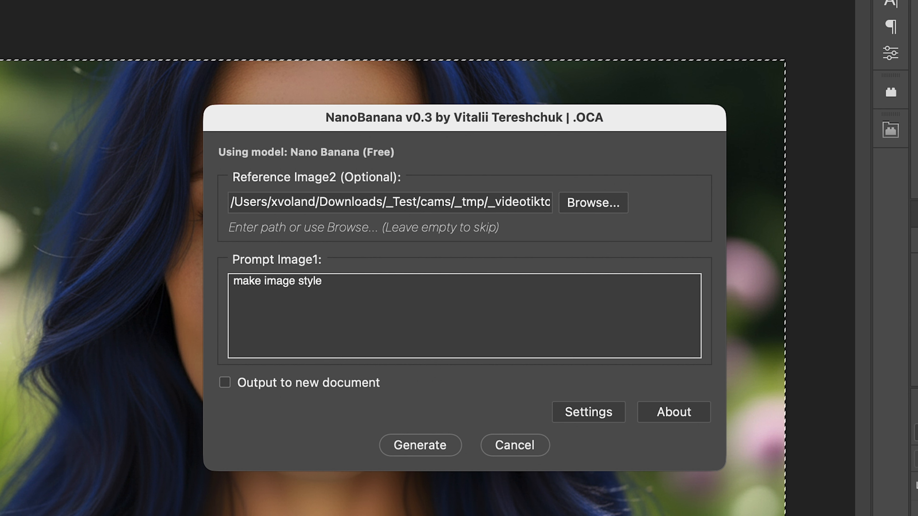
text( like image)
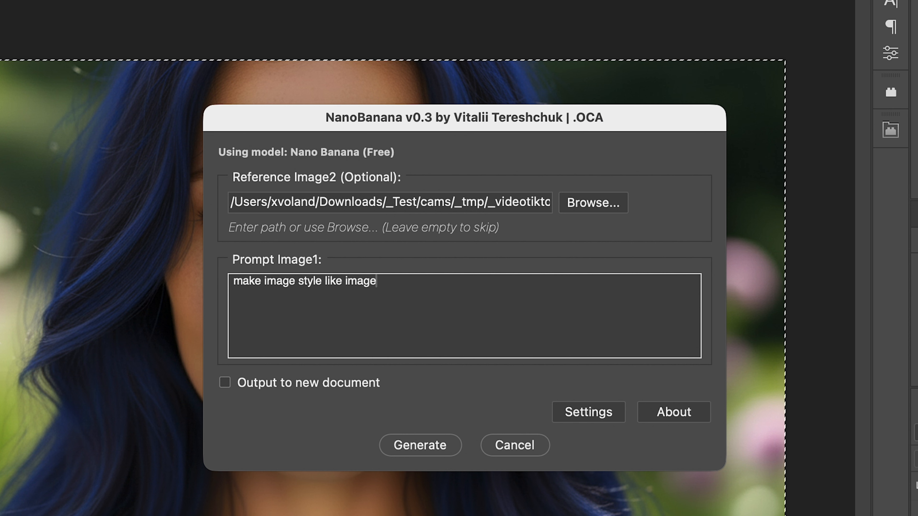
text(2 and fill )
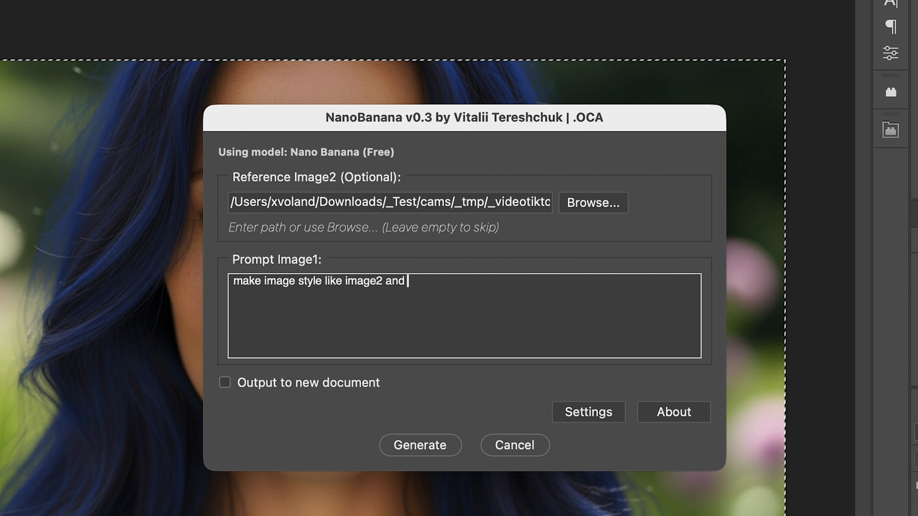
text(space)
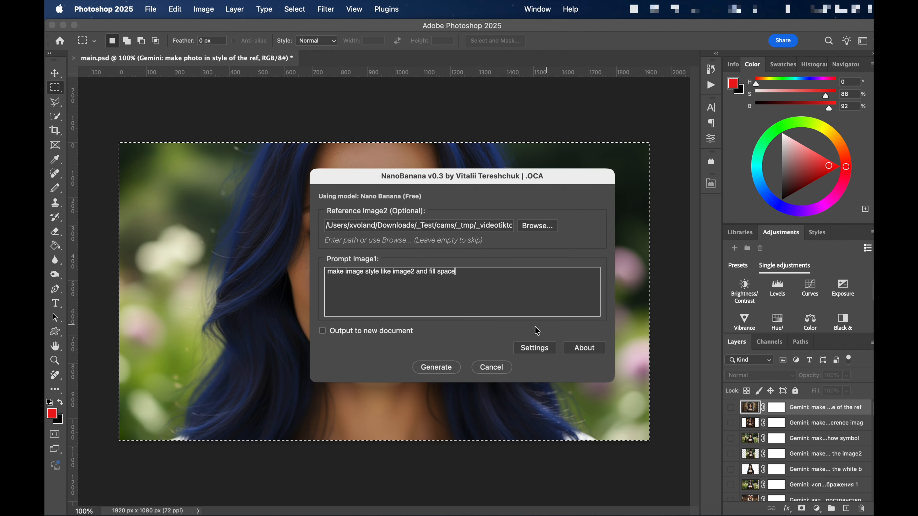
click(425, 368)
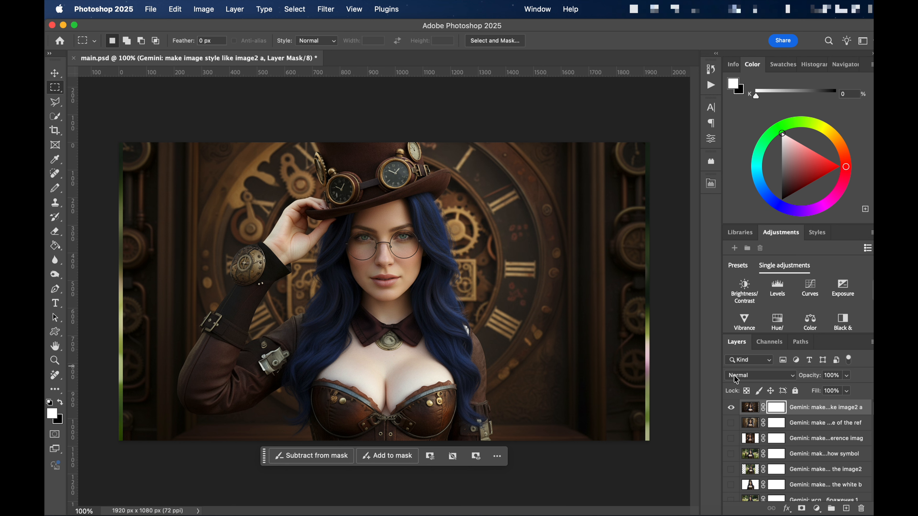
- Hide the newly generated layer and the blue-haired portrait layer, and show the avatar_girl layer over the white background
click(731, 408)
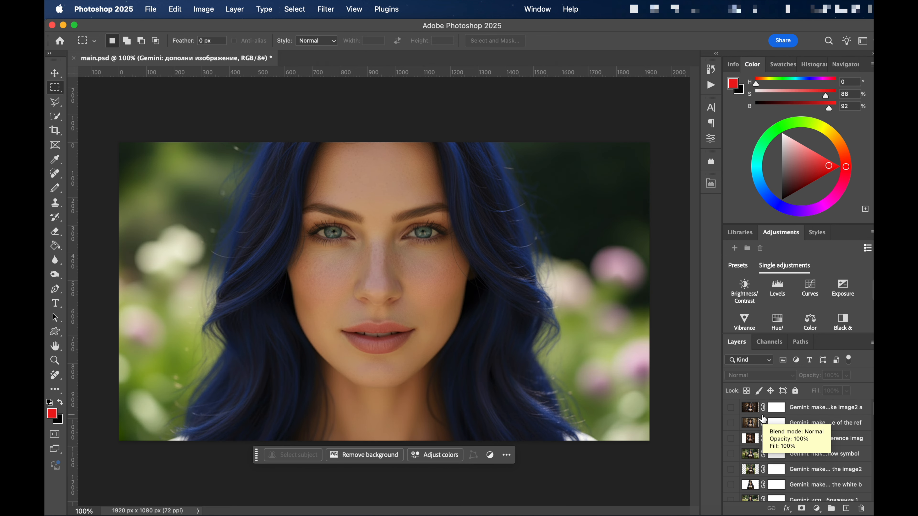
scroll(752, 448, down, 2)
scroll(735, 463, down, 1)
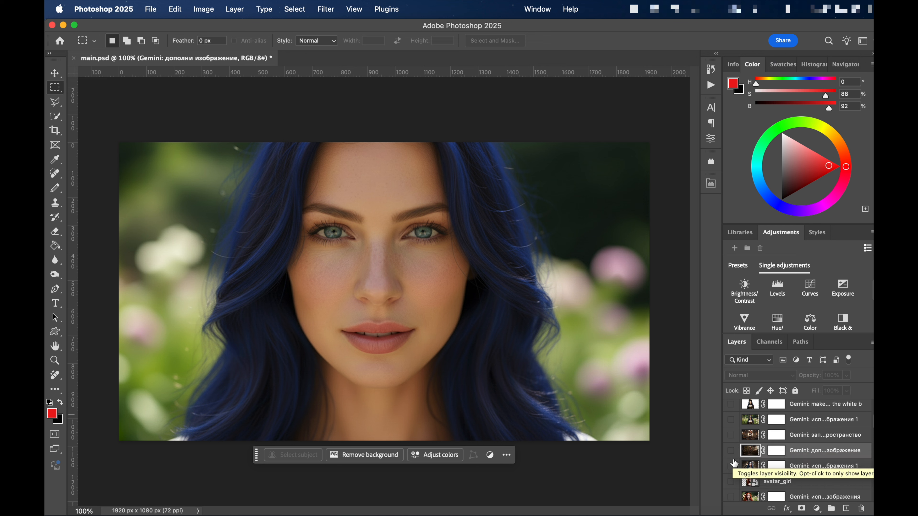
scroll(766, 485, down, 2)
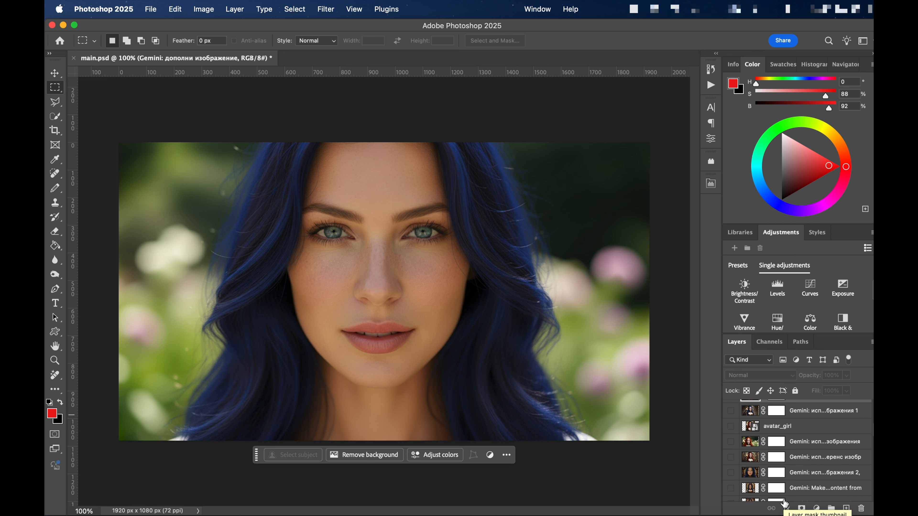
click(731, 428)
scroll(733, 431, down, 3)
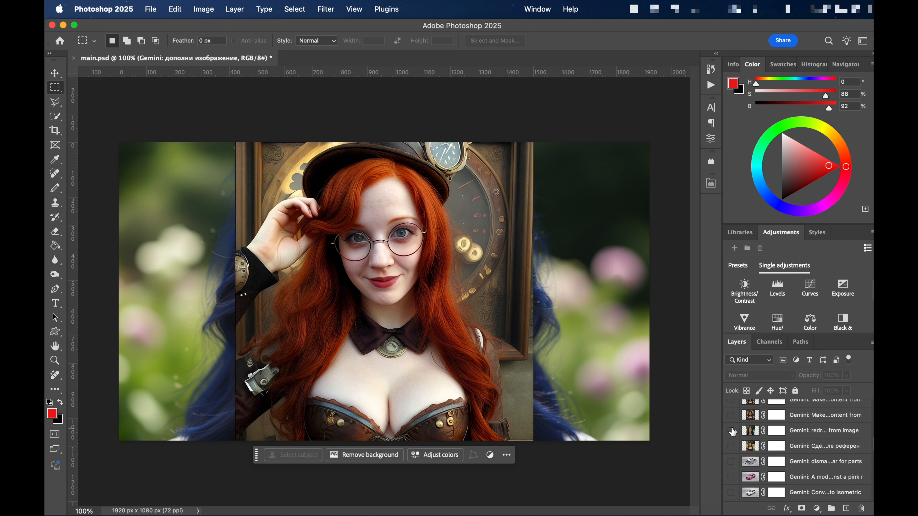
scroll(732, 431, down, 5)
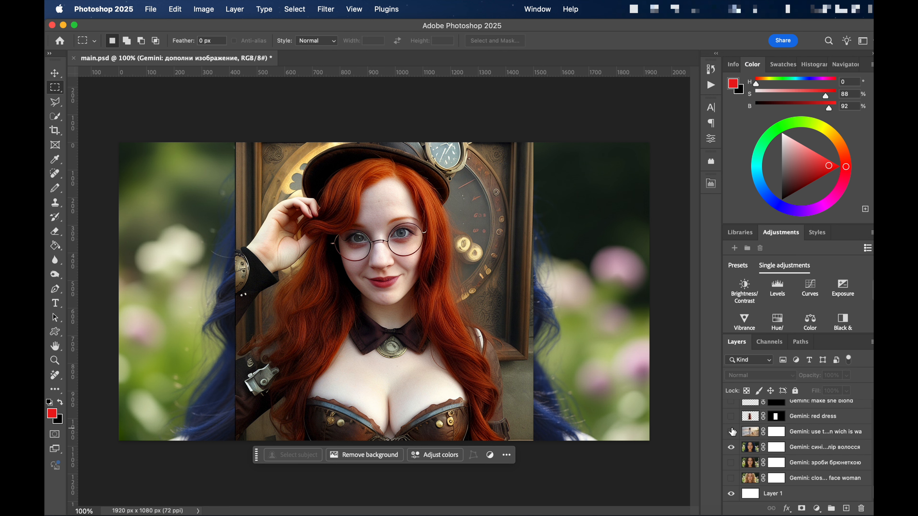
click(732, 449)
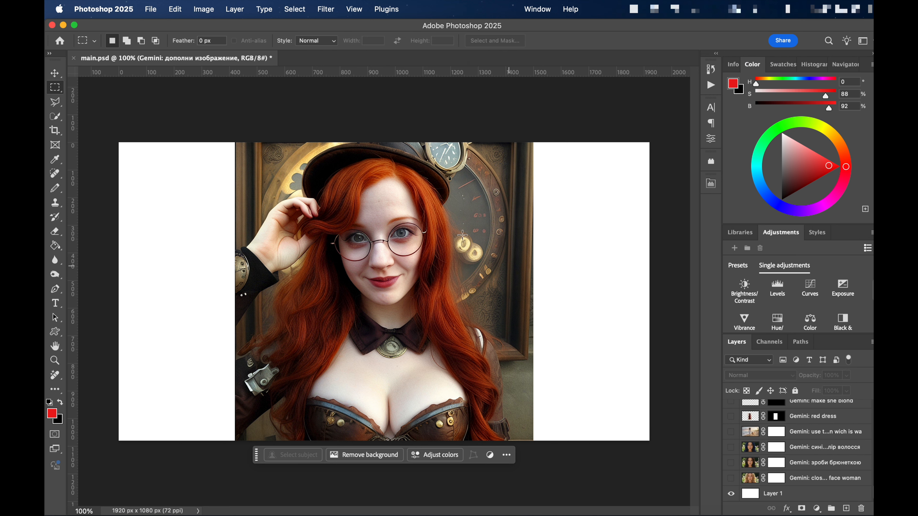
- Run the NanoBanana script on the avatar_girl picture and accept its whole-canvas selection
click(151, 11)
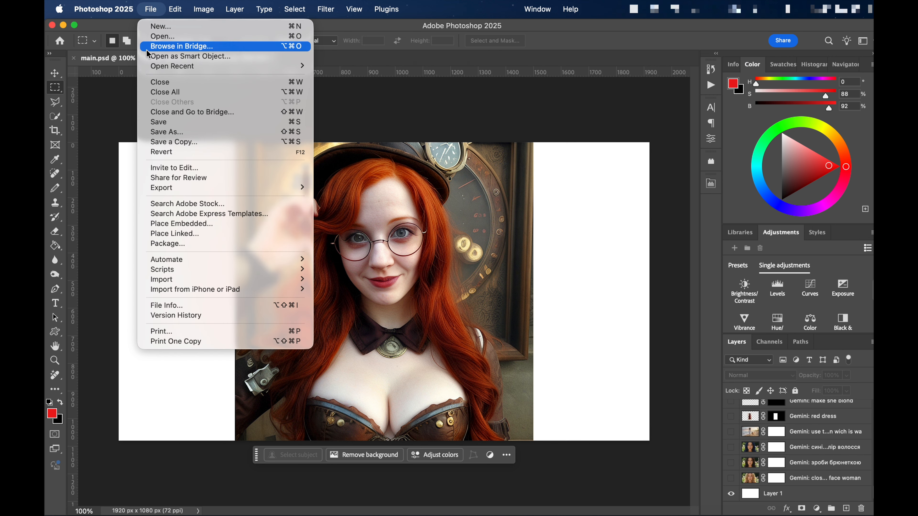
mouse_move(285, 270)
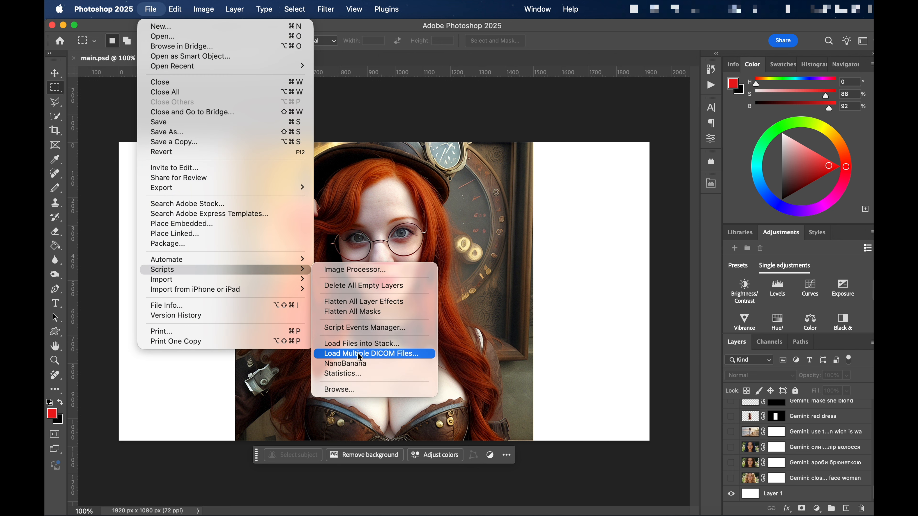
click(379, 364)
click(462, 219)
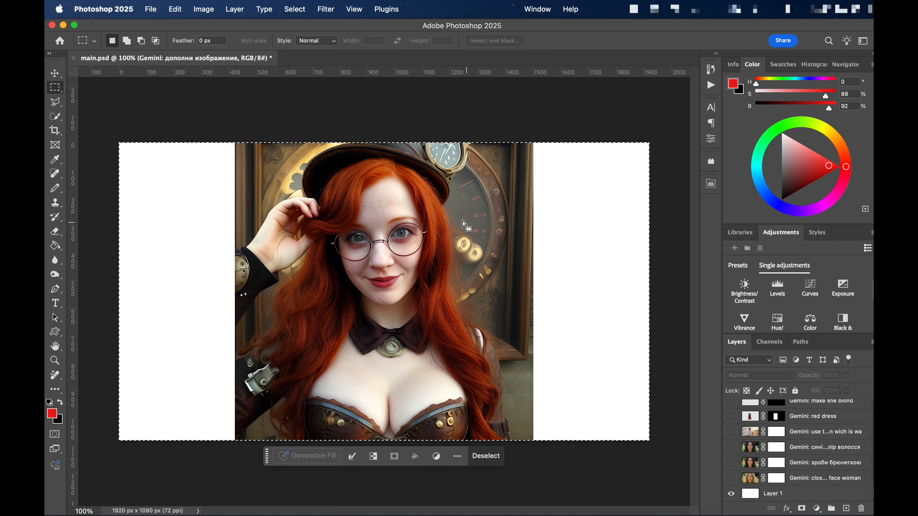
- Run the NanoBanana script on the selection without a reference image and generate with the prompt "complete the image"
click(151, 9)
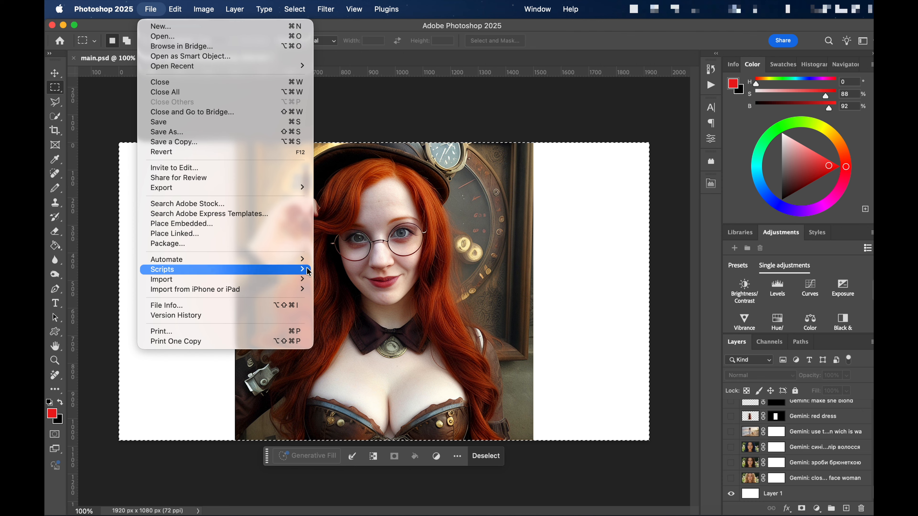
mouse_move(289, 270)
click(380, 363)
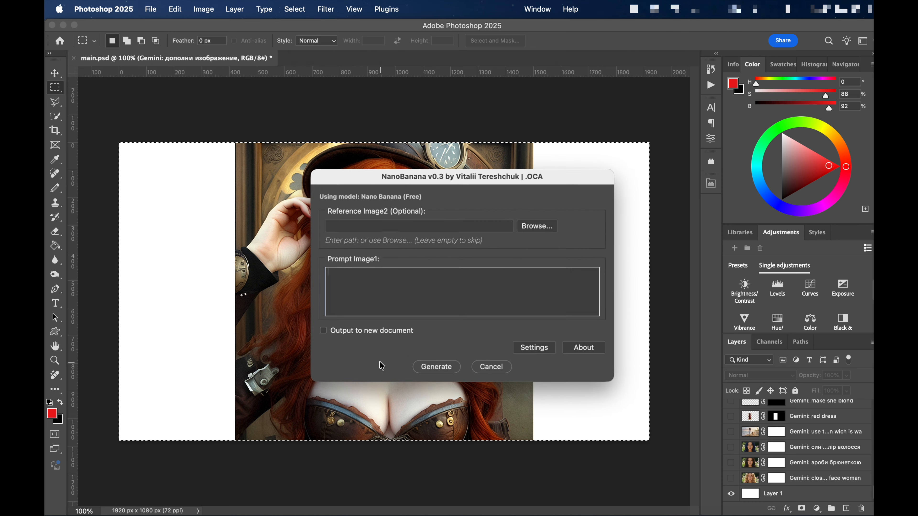
text(complete the image)
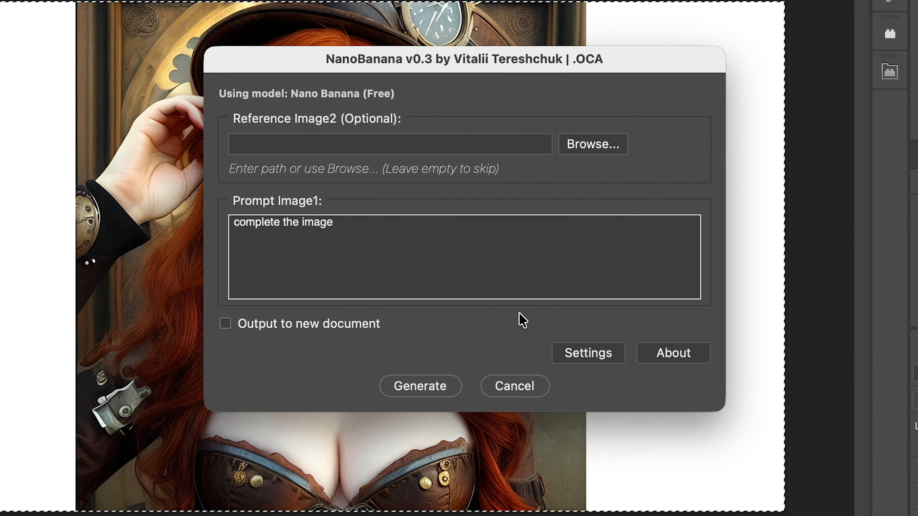
click(445, 383)
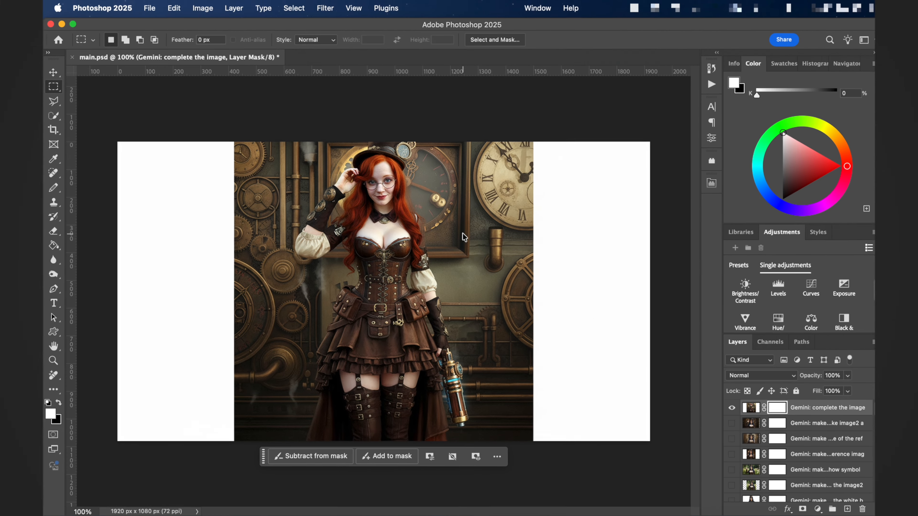
- Save main.psd and hide the generated "complete the image" layer
click(151, 9)
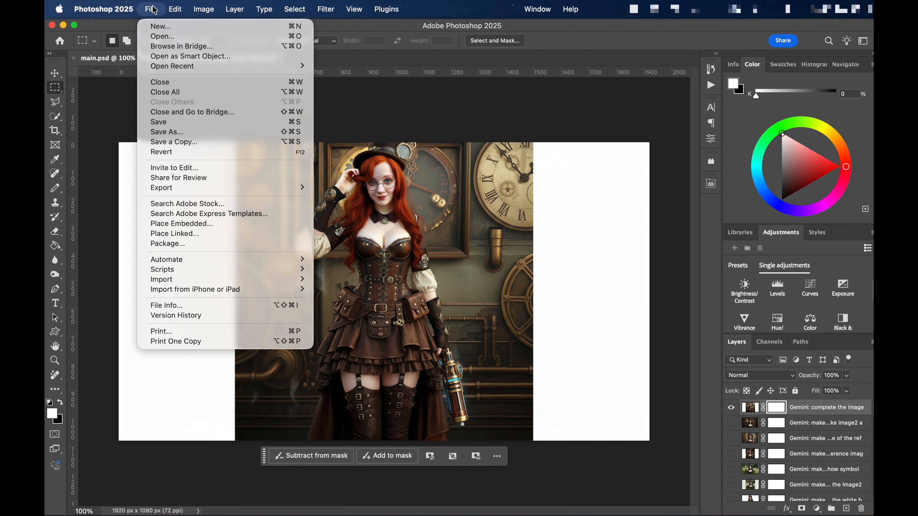
click(158, 122)
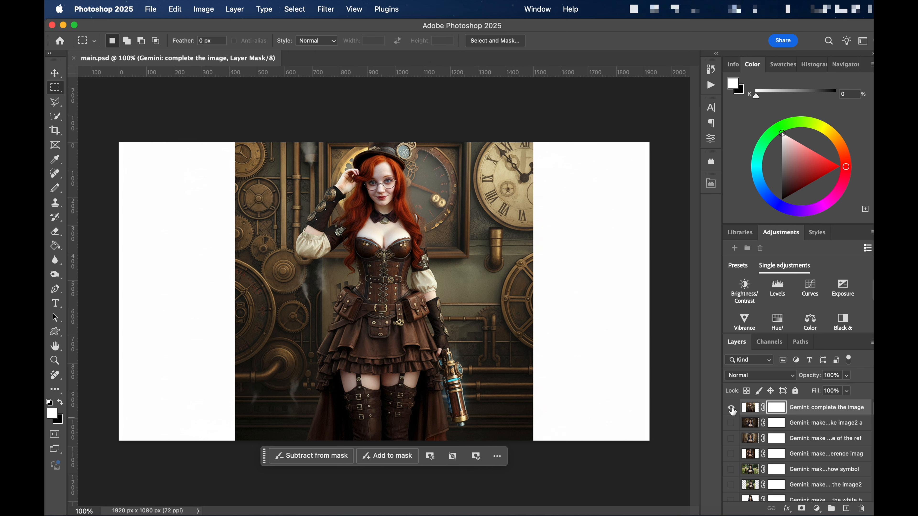
click(731, 408)
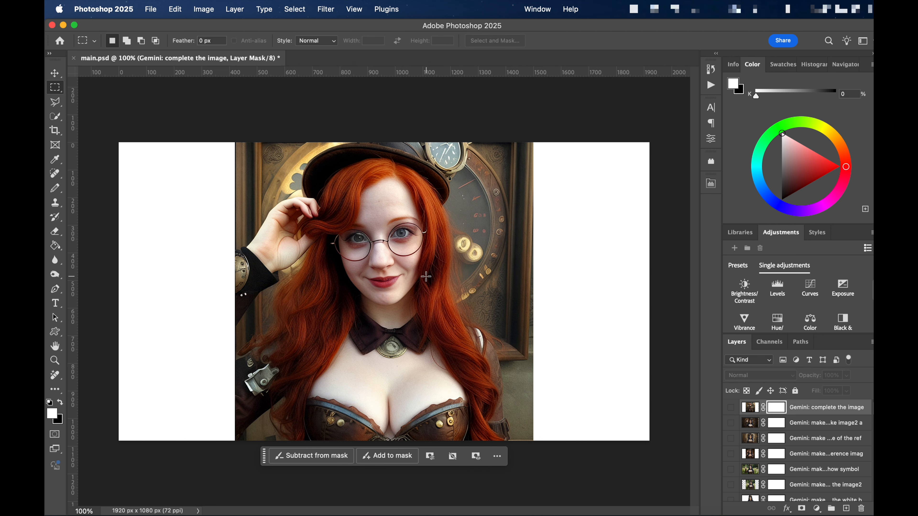
- Run the NanoBanana script on the red-haired avatar picture again and accept the whole-canvas selection it makes
click(152, 10)
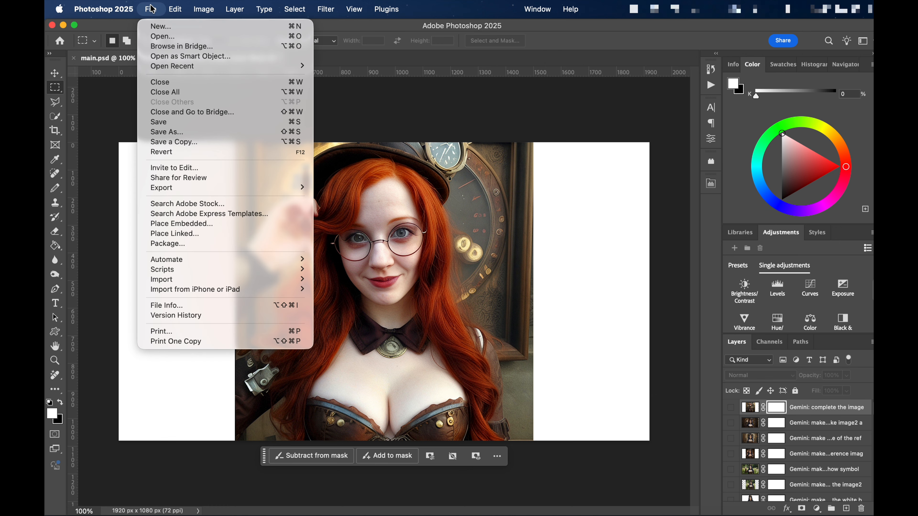
mouse_move(264, 269)
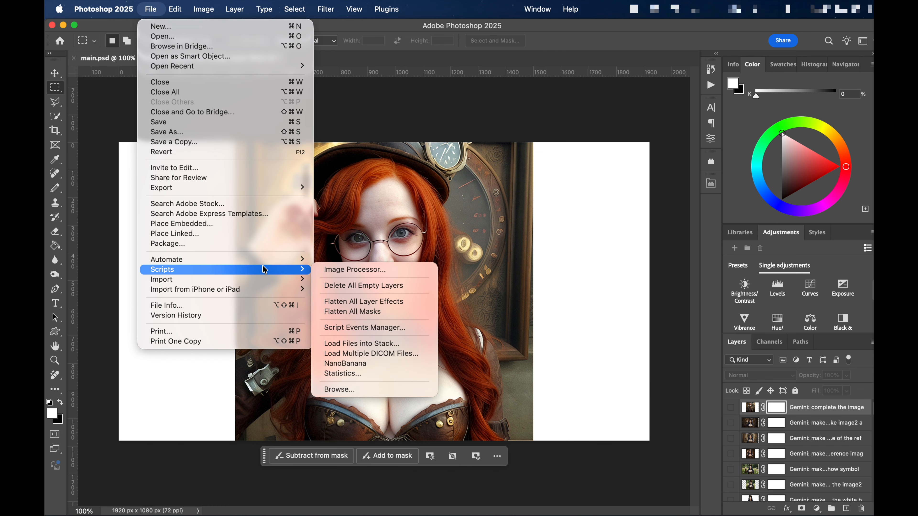
click(370, 364)
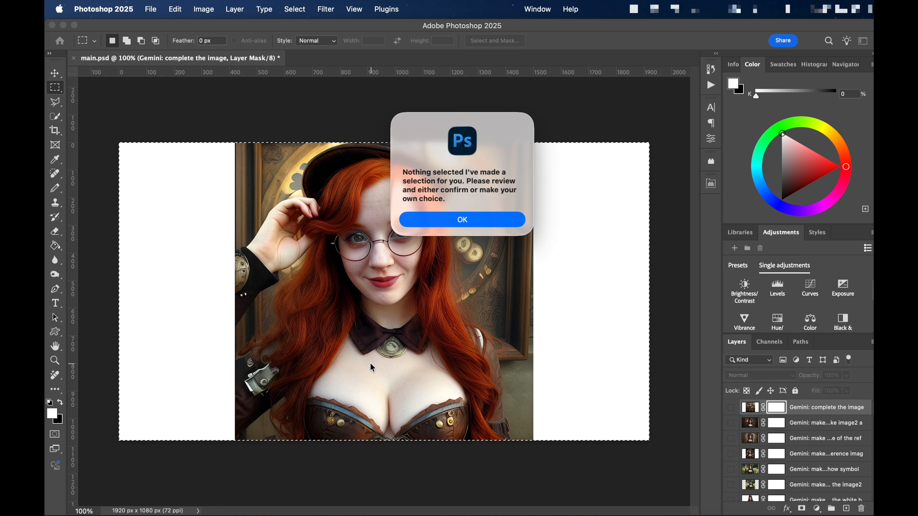
click(486, 221)
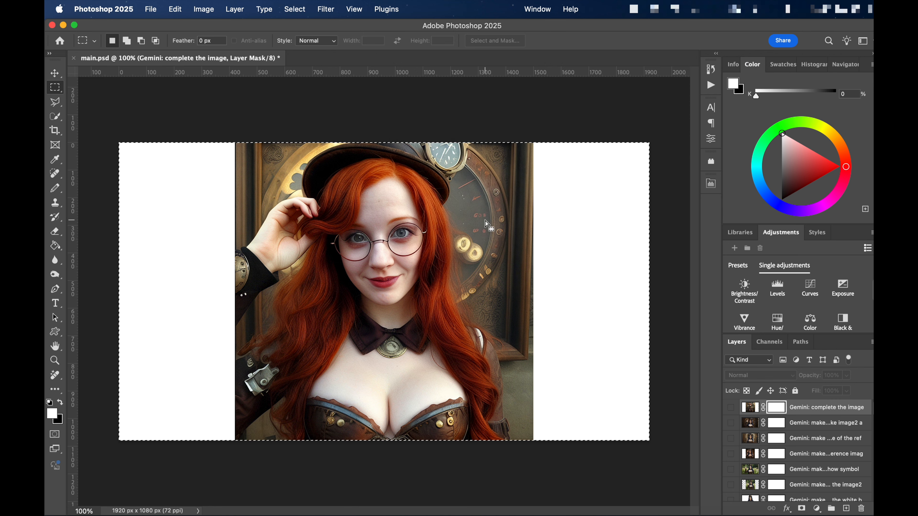
- Run the NanoBanana script on the selection with an image file as Reference Image2 and generate with the prompt "complete the image"
click(148, 9)
mouse_move(257, 270)
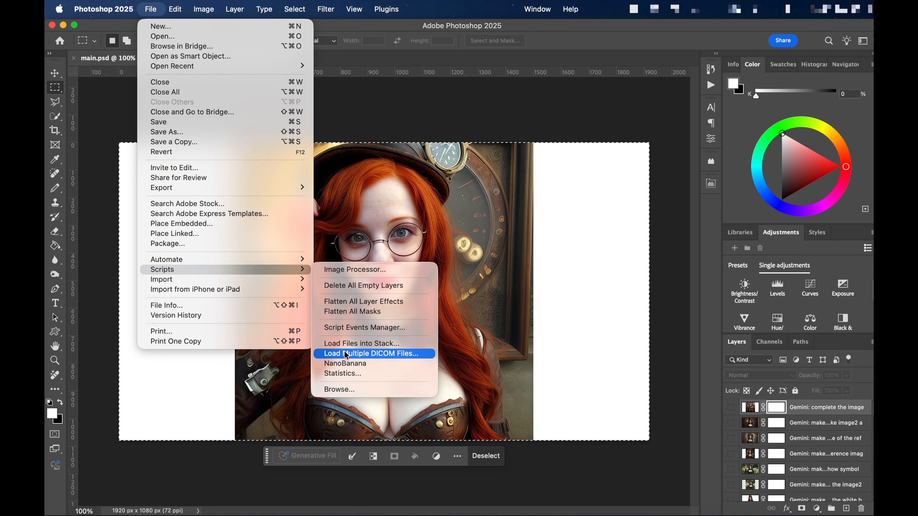
click(367, 364)
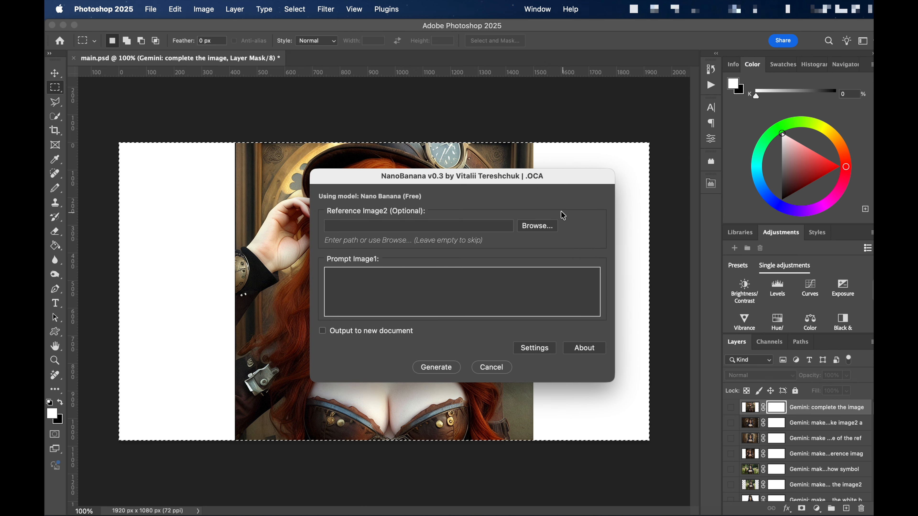
click(538, 226)
click(759, 435)
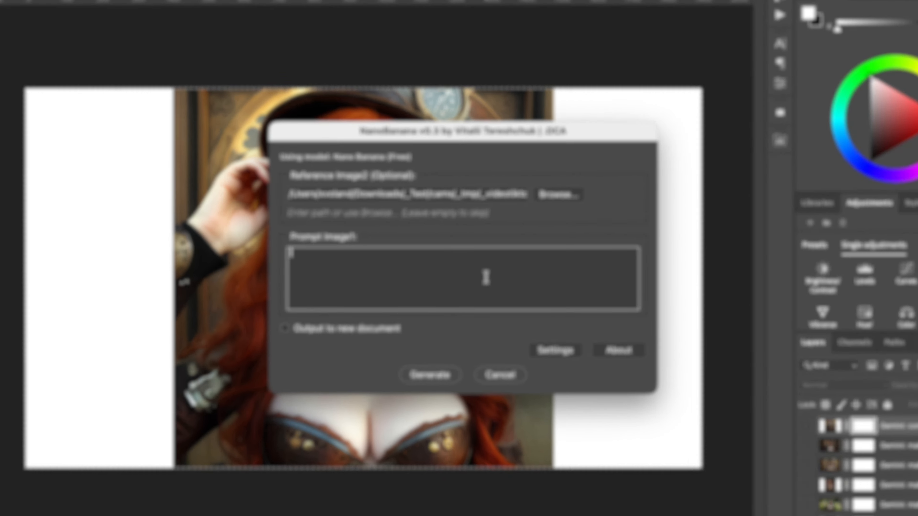
text(complete the image)
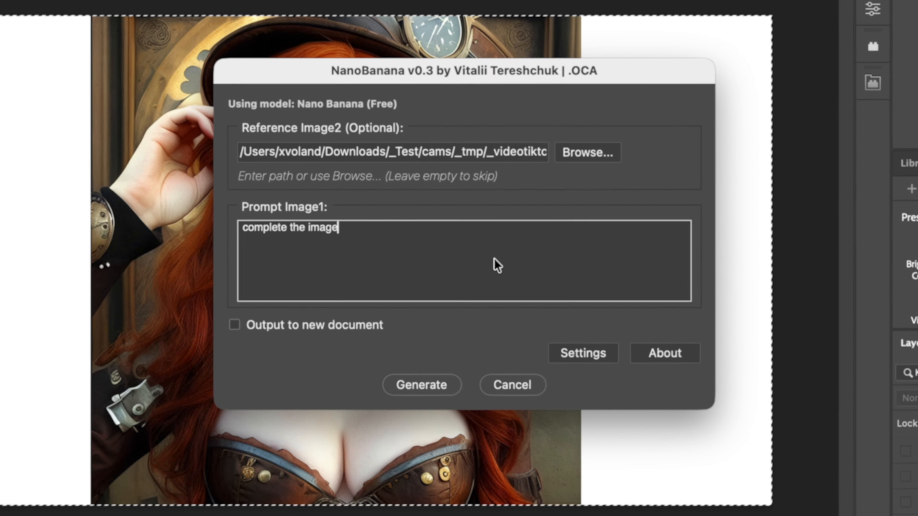
click(422, 386)
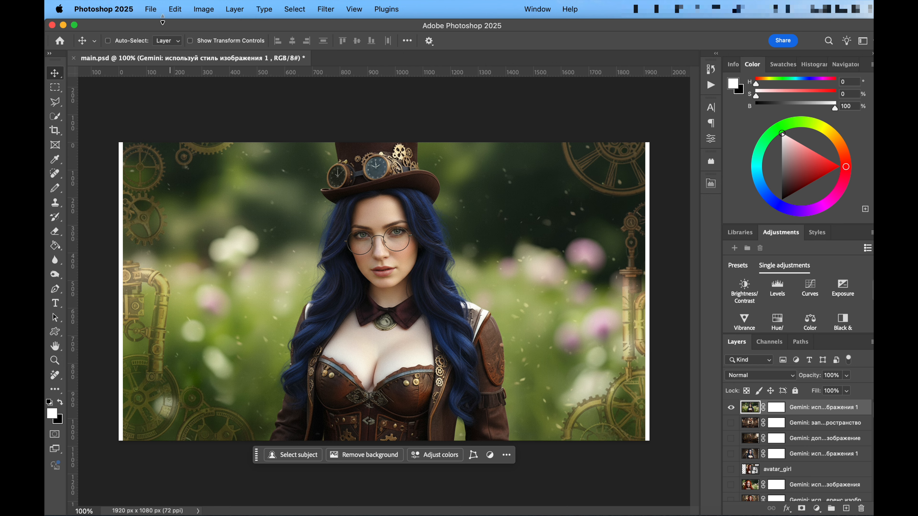
- Run the NanoBanana script on the steampunk woman's layer without a selection and accept the whole-canvas selection it makes
click(151, 10)
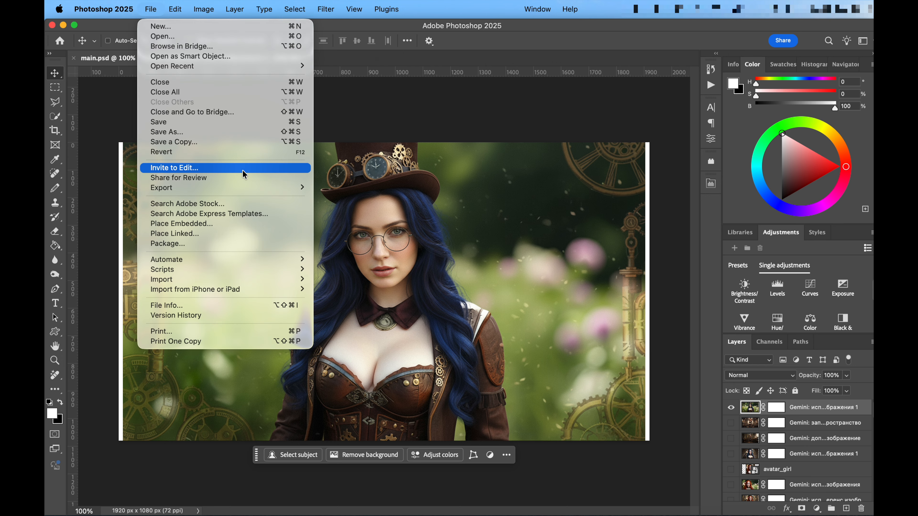
mouse_move(275, 269)
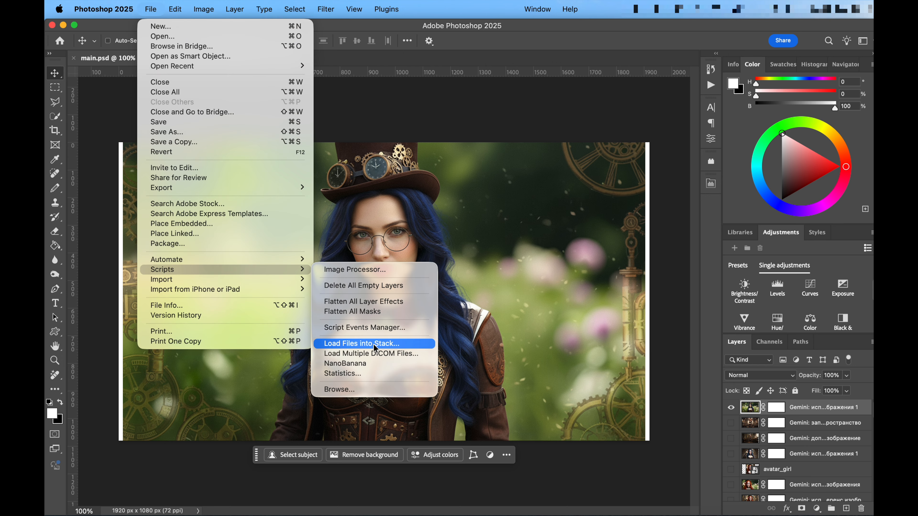
click(389, 362)
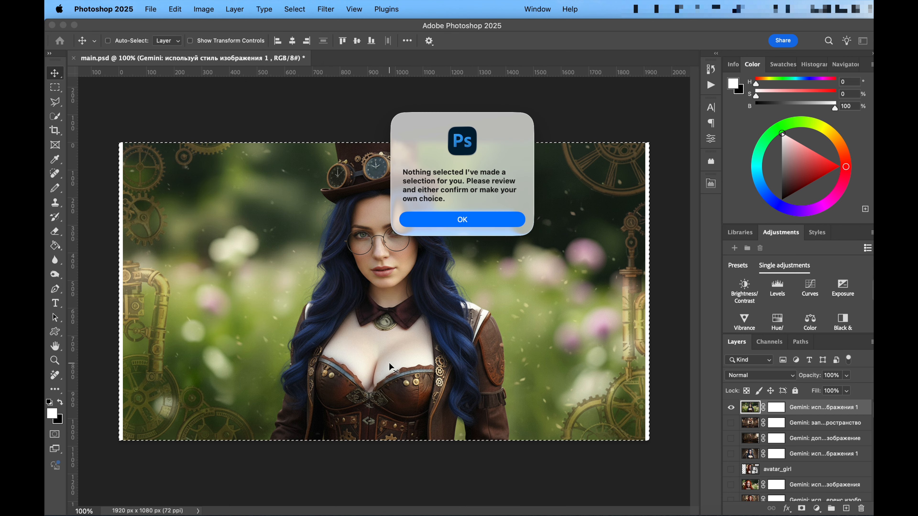
click(495, 224)
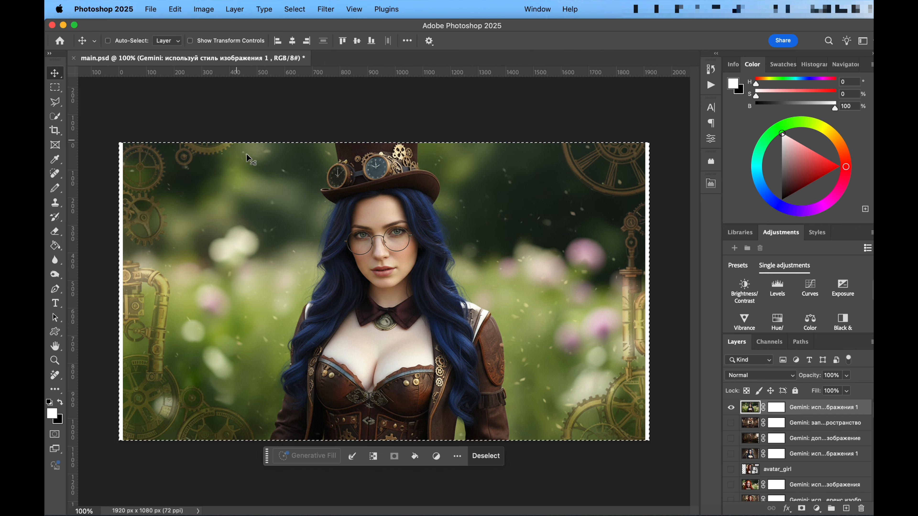
- Select the whole canvas with the Rectangular Marquee tool and run the NanoBanana script on that selection
key(m)
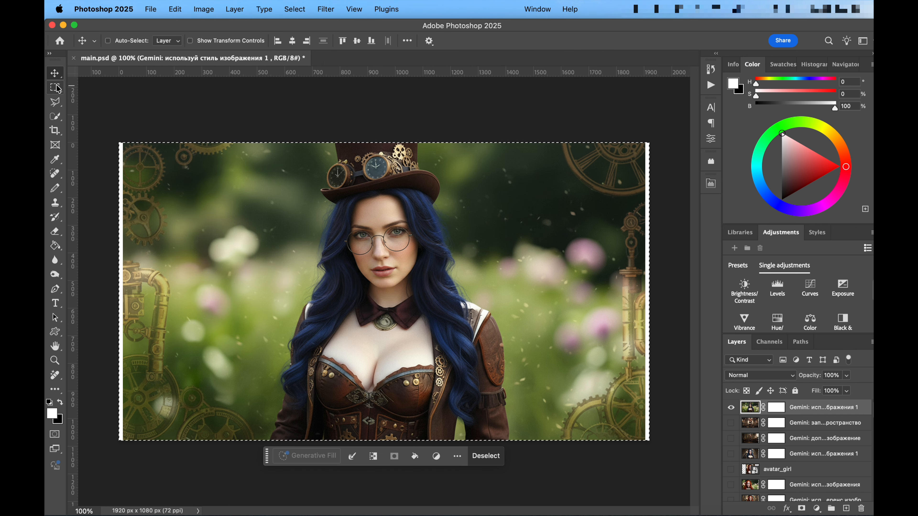
click(114, 111)
drag(98, 123, 730, 495)
click(152, 9)
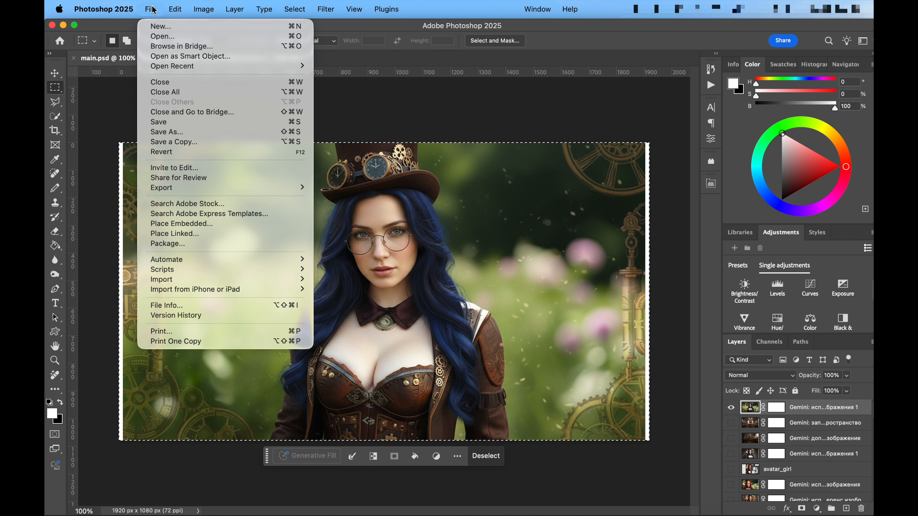
mouse_move(267, 270)
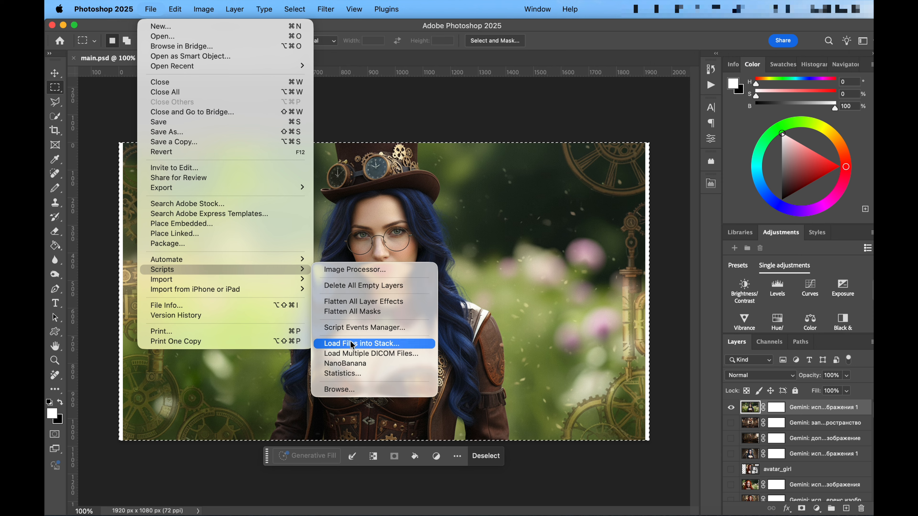
click(373, 364)
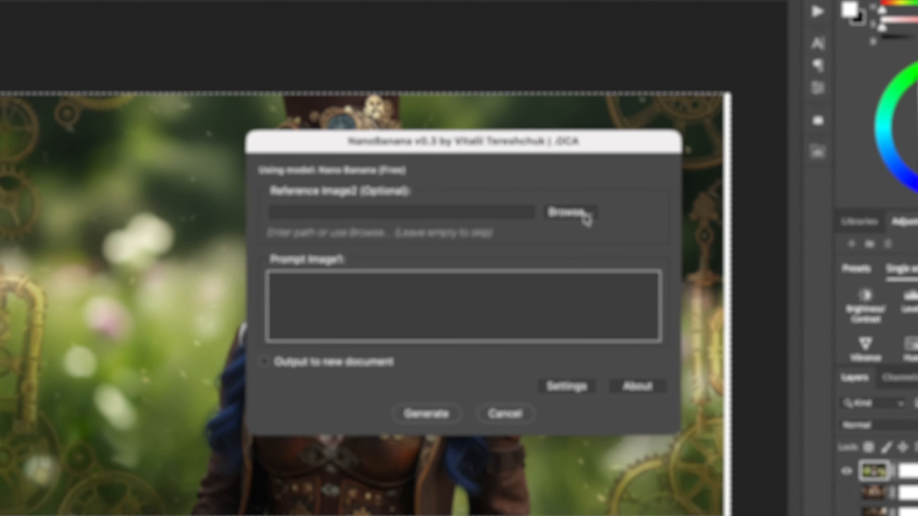
- Try to generate with an image file as Reference Image2 and the prompt "fill this photo to reference"
click(606, 205)
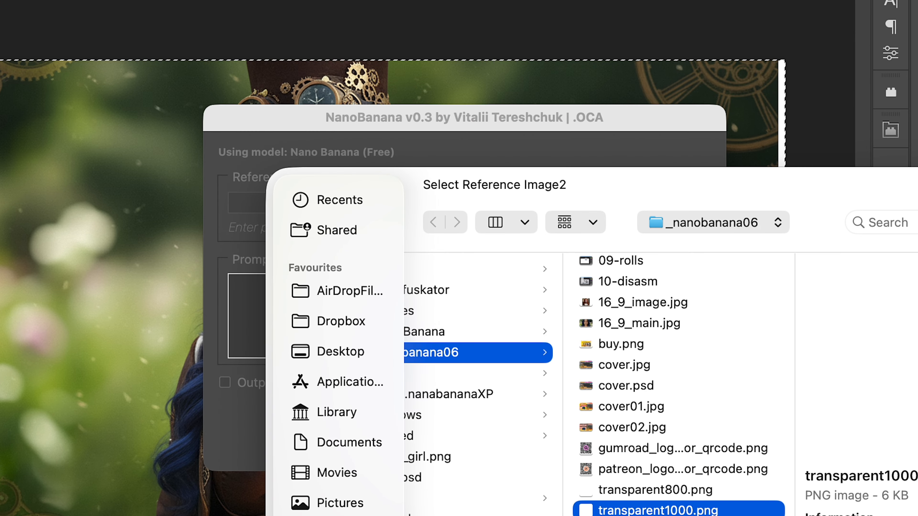
key(Return)
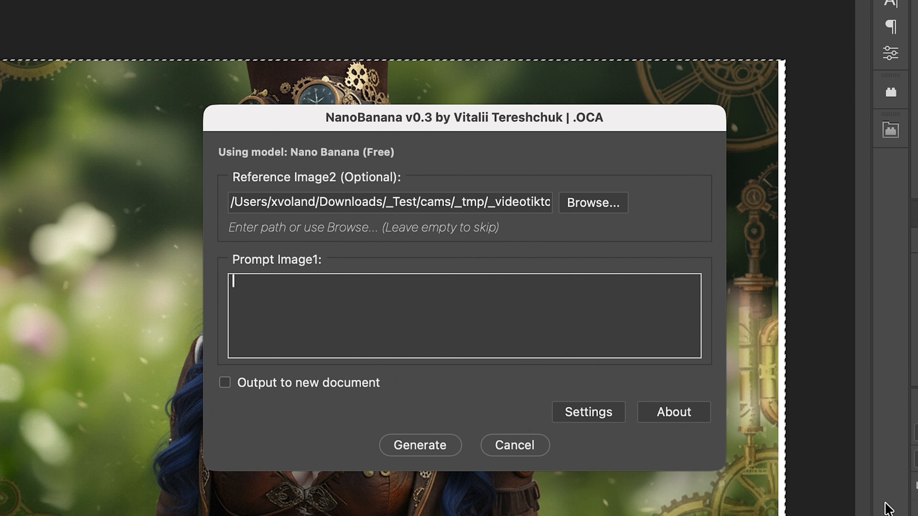
click(438, 303)
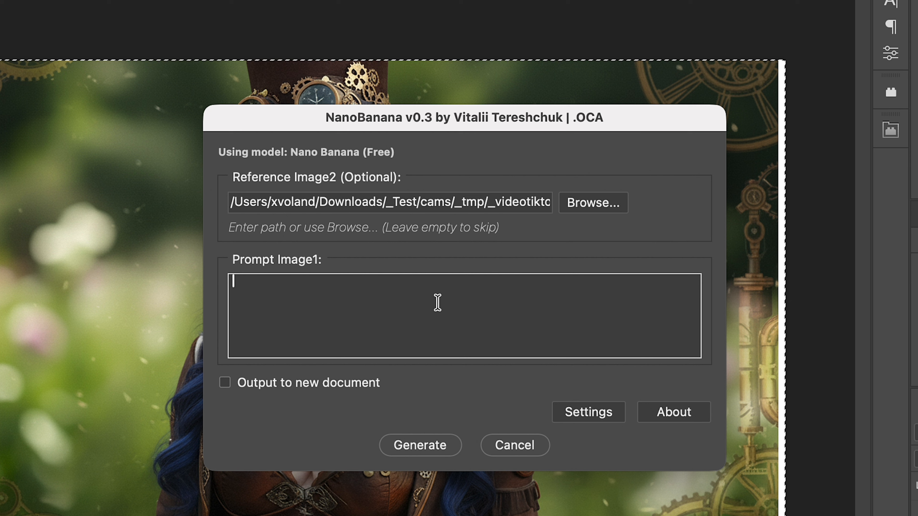
text(fill this photo)
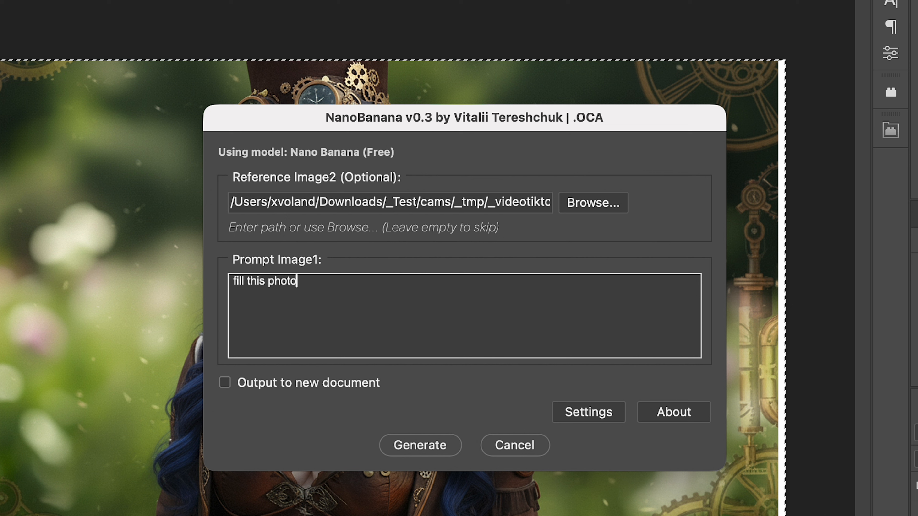
text( to )
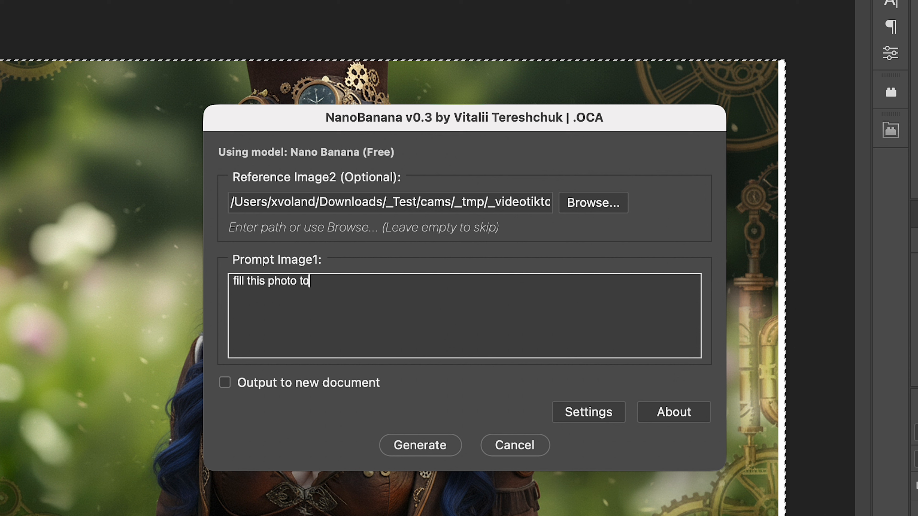
text(reference)
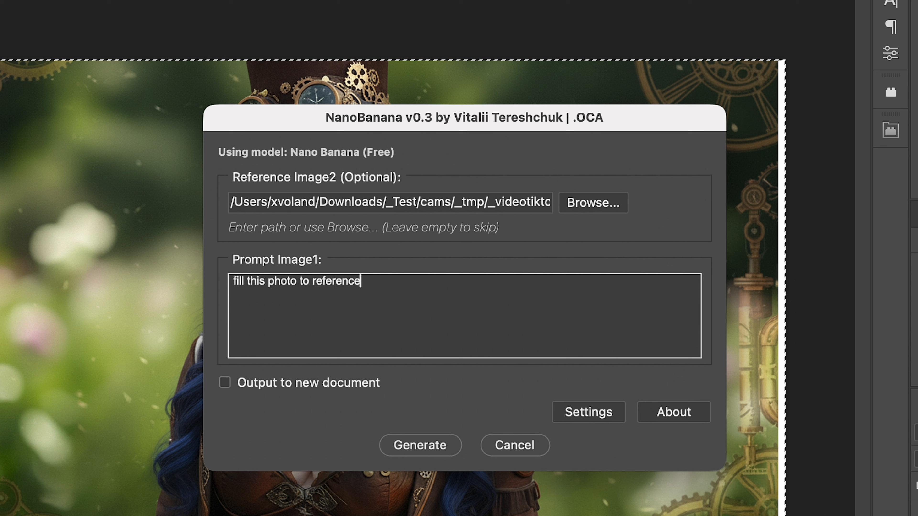
click(422, 449)
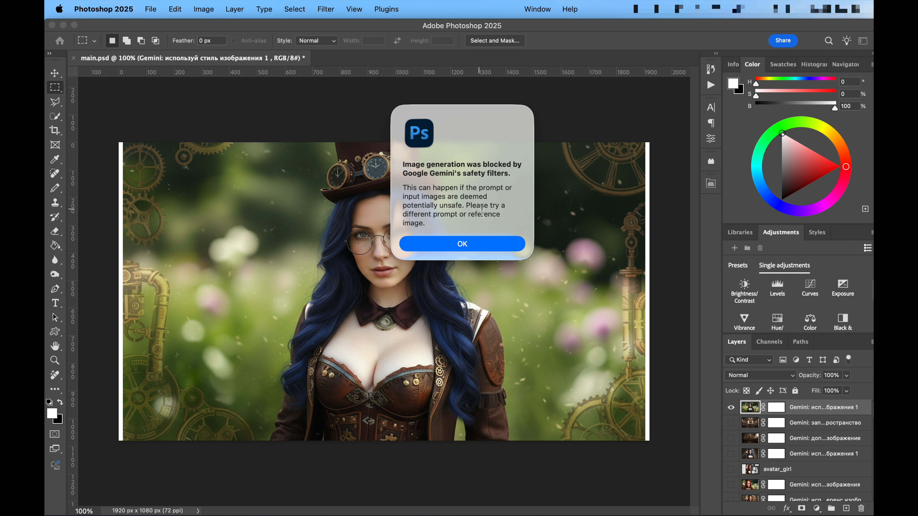
click(478, 246)
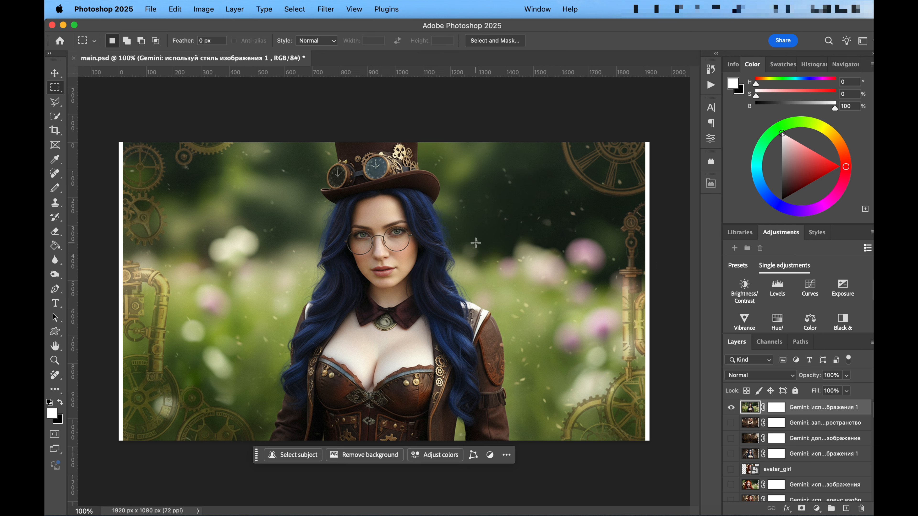
- Marquee-select the entire steampunk picture again and restart the NanoBanana script on it
click(151, 8)
click(115, 113)
drag(102, 117, 736, 512)
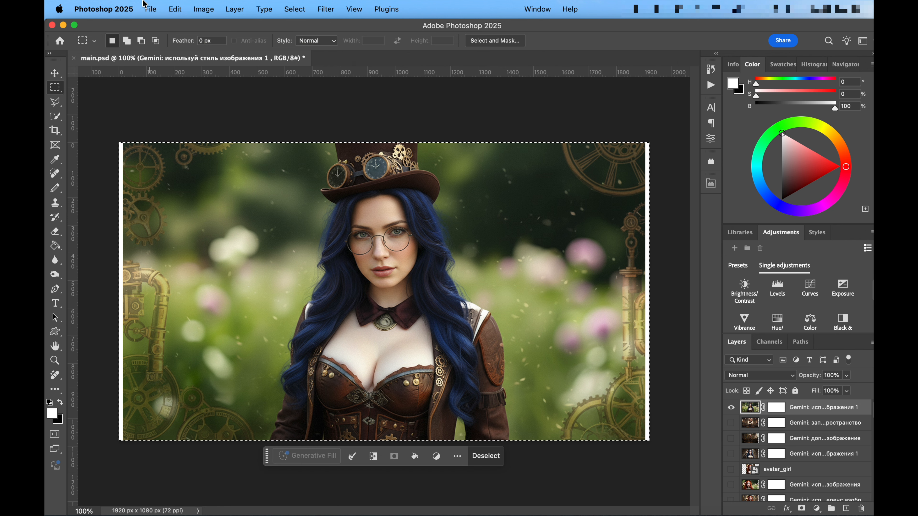
click(152, 10)
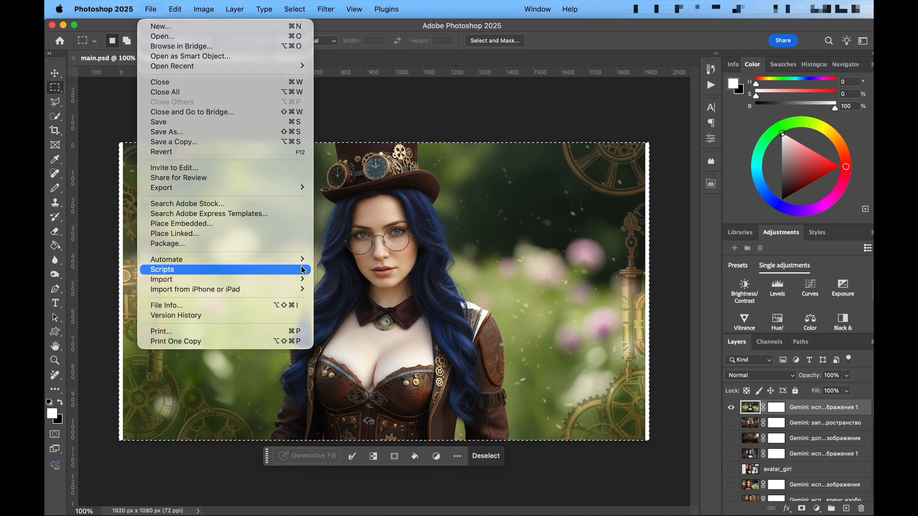
mouse_move(303, 270)
click(346, 364)
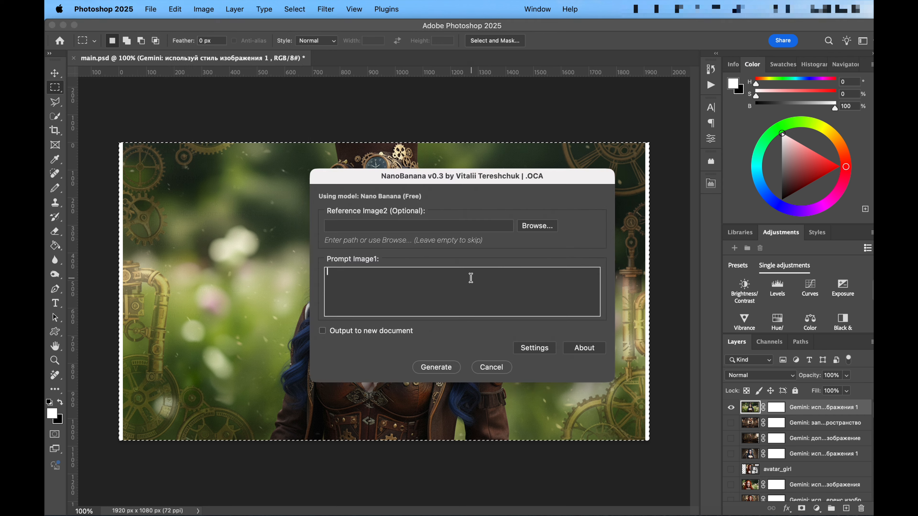
- Try to generate with transparent1000.png as Reference Image2 and the prompt "fill this photo to the reference"
click(528, 230)
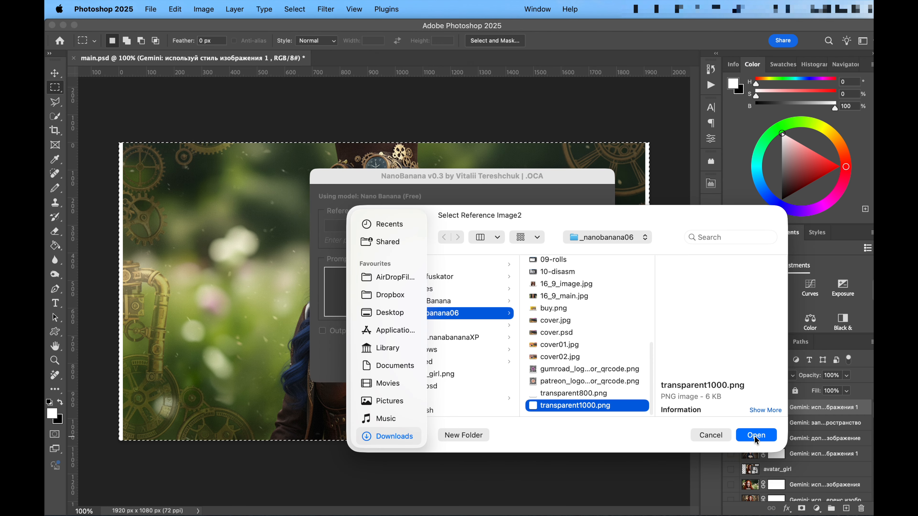
click(757, 436)
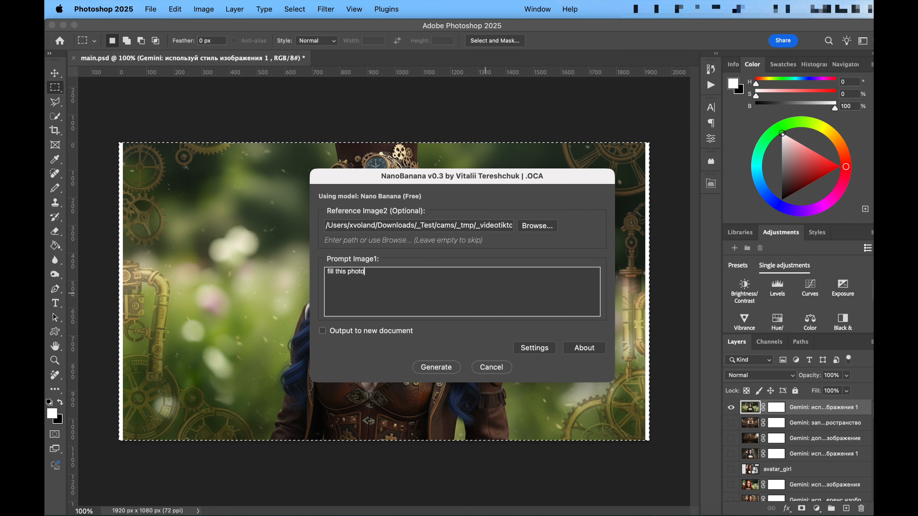
text(to )
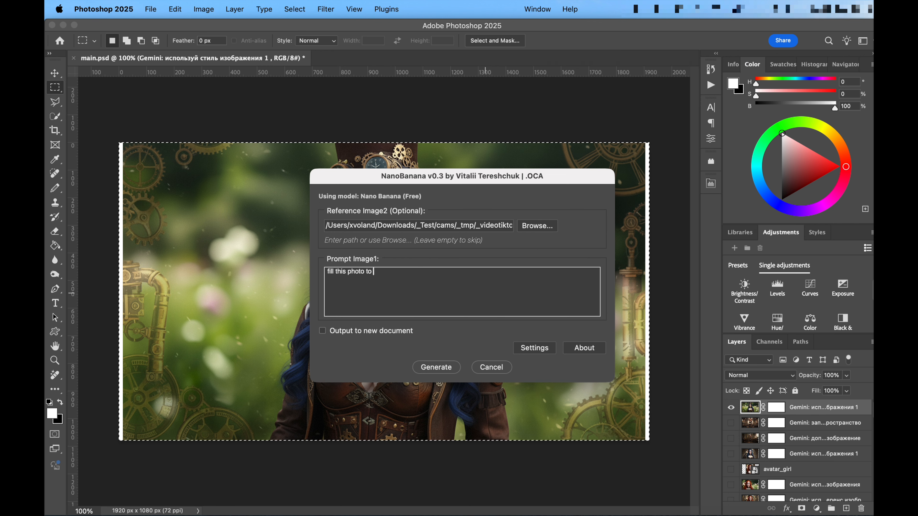
text(the refe)
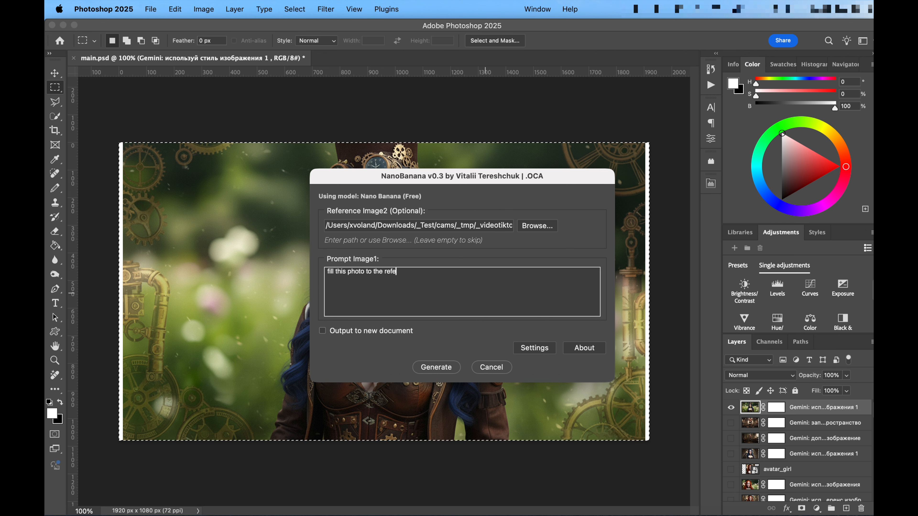
text(rence)
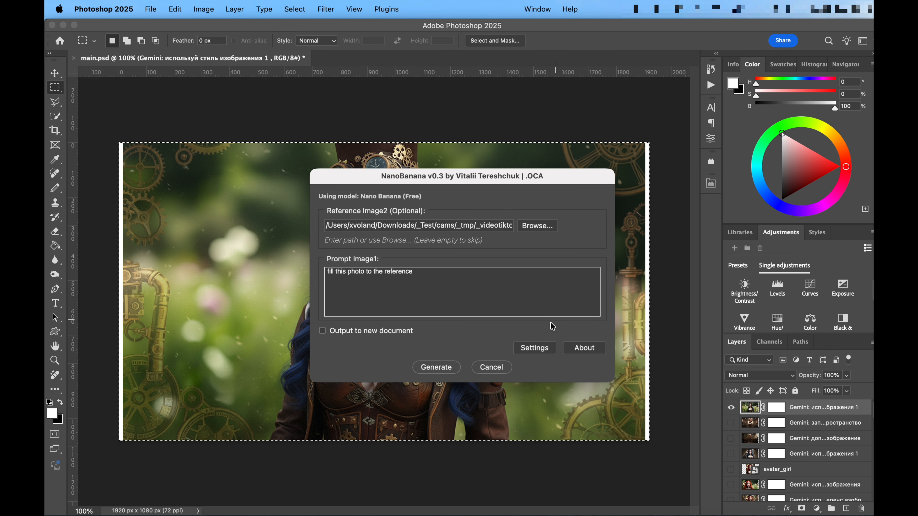
click(447, 371)
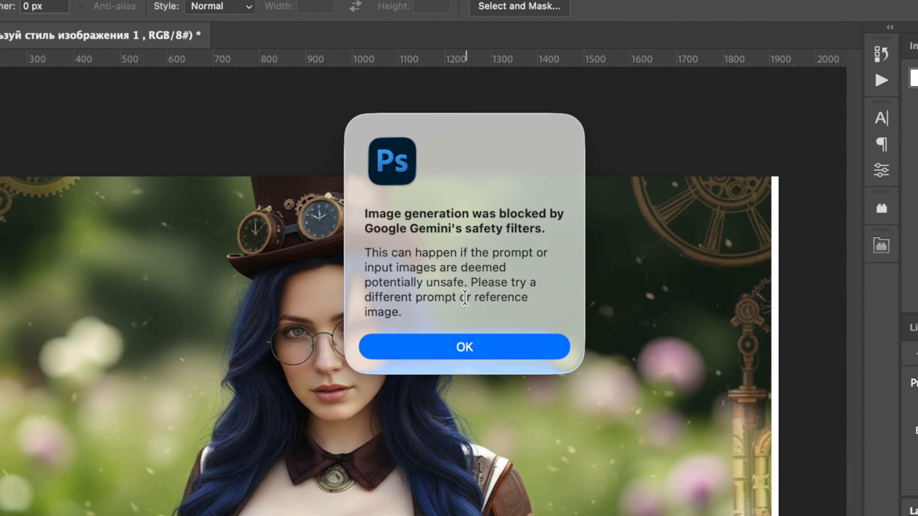
drag(387, 282, 463, 283)
click(475, 353)
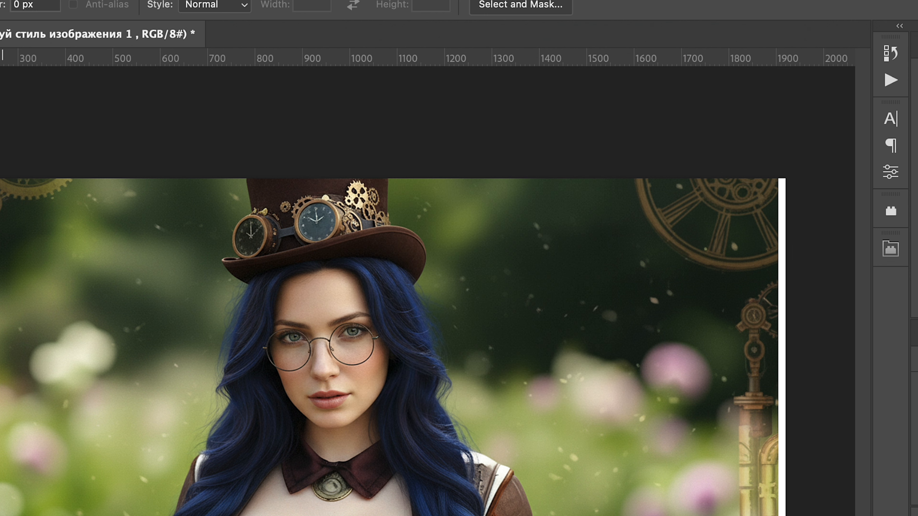
- Draw a rectangular selection around the whole steampunk picture and run the NanoBanana script once more
drag(0, 179, 828, 515)
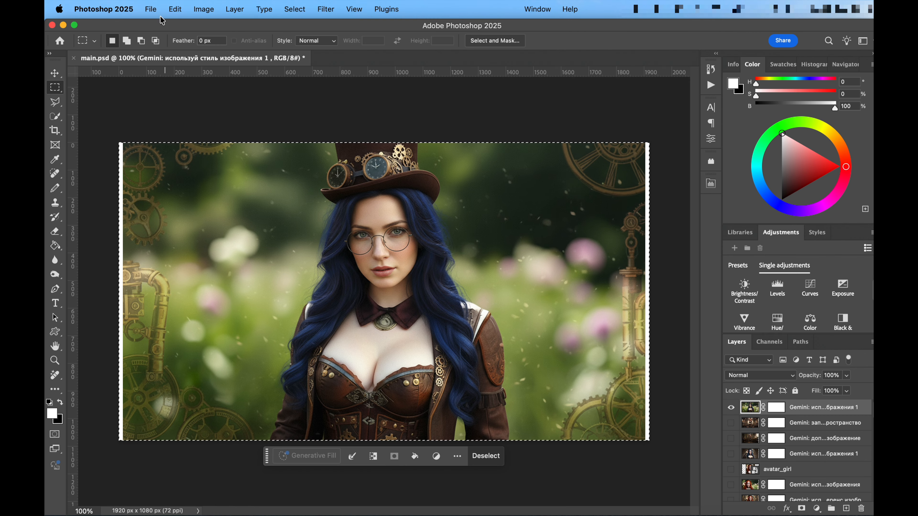
click(152, 10)
mouse_move(296, 275)
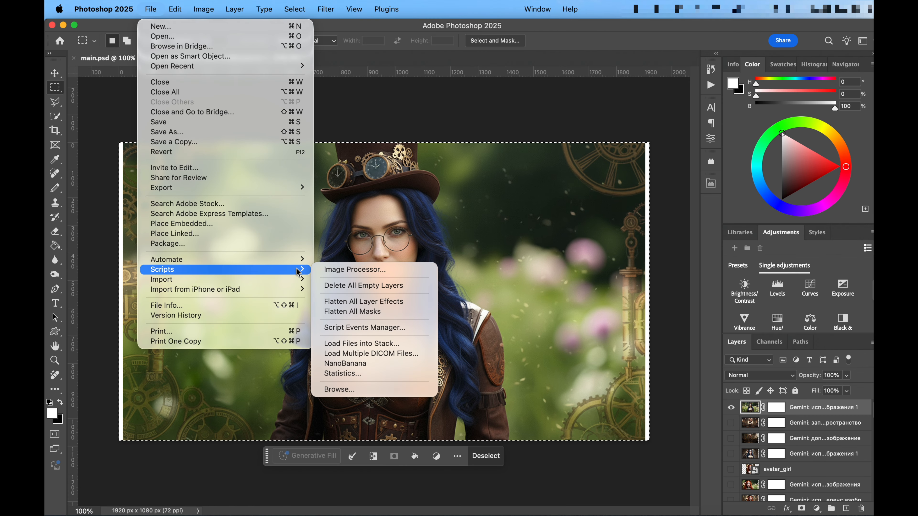
click(392, 366)
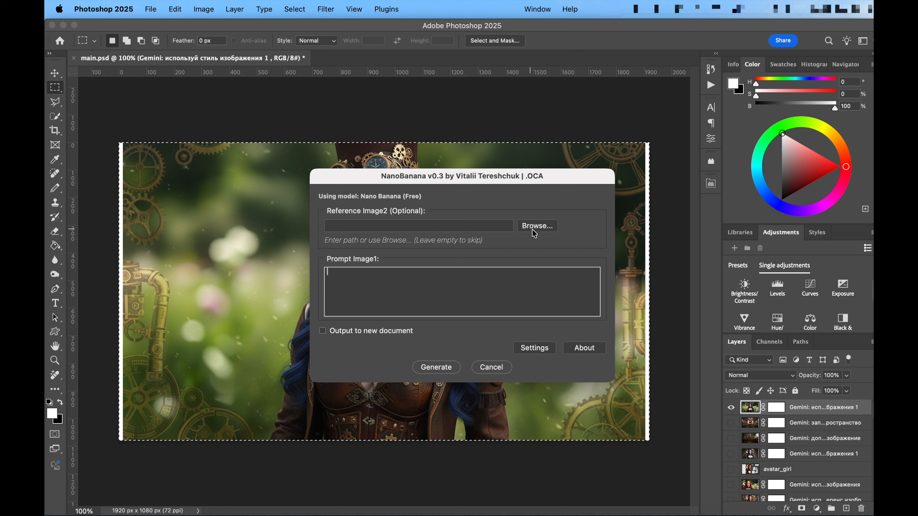
- Load an image file as Reference Image2 and generate with the prompt "fill image to reference, safe image"
click(537, 226)
key(Return)
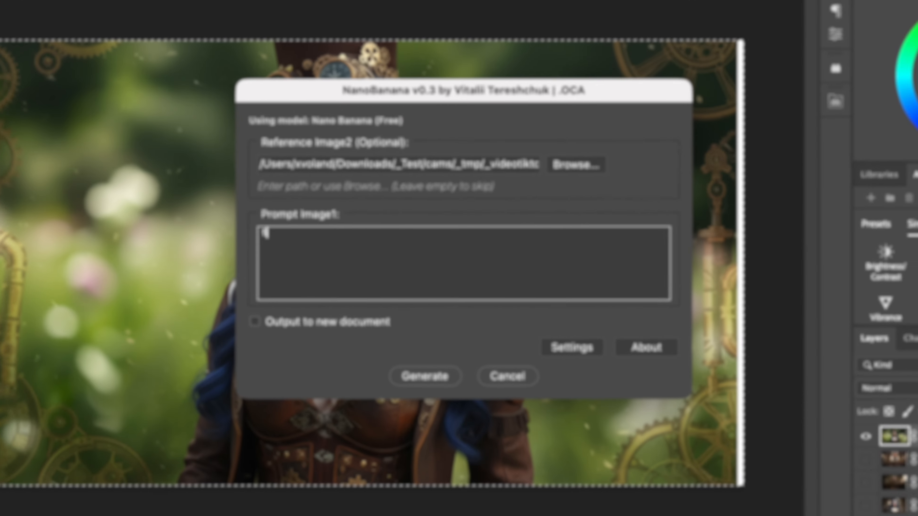
text(fill)
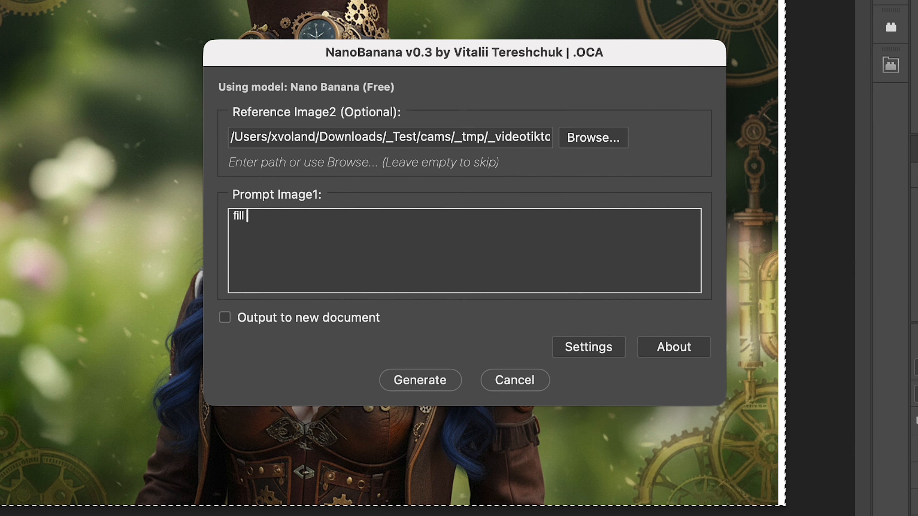
text( image to)
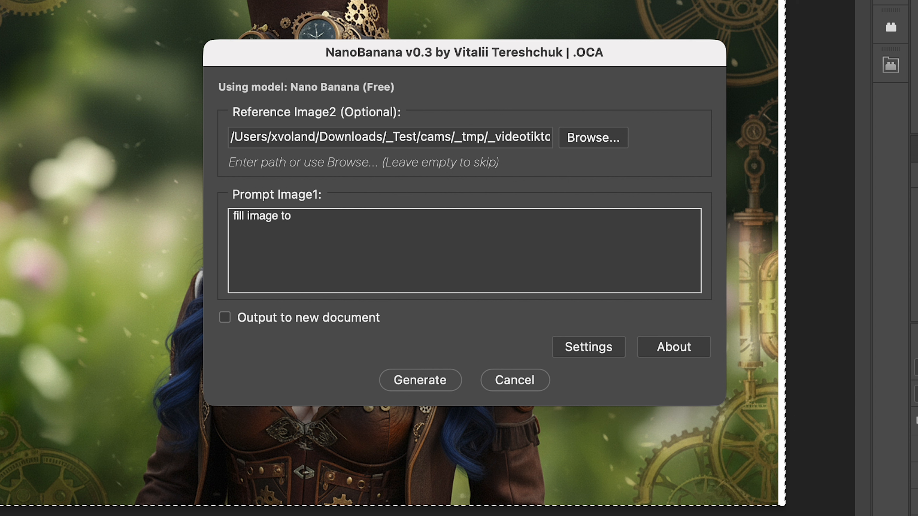
text( reference)
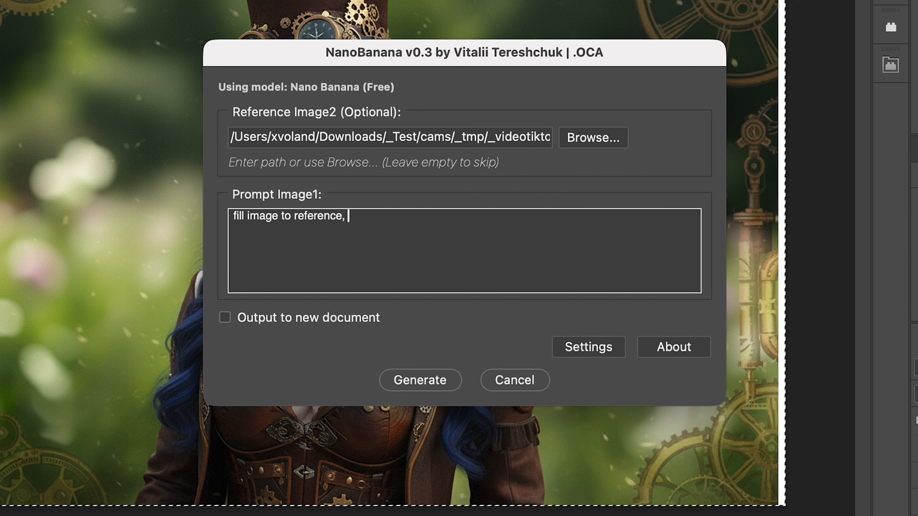
text(, saf)
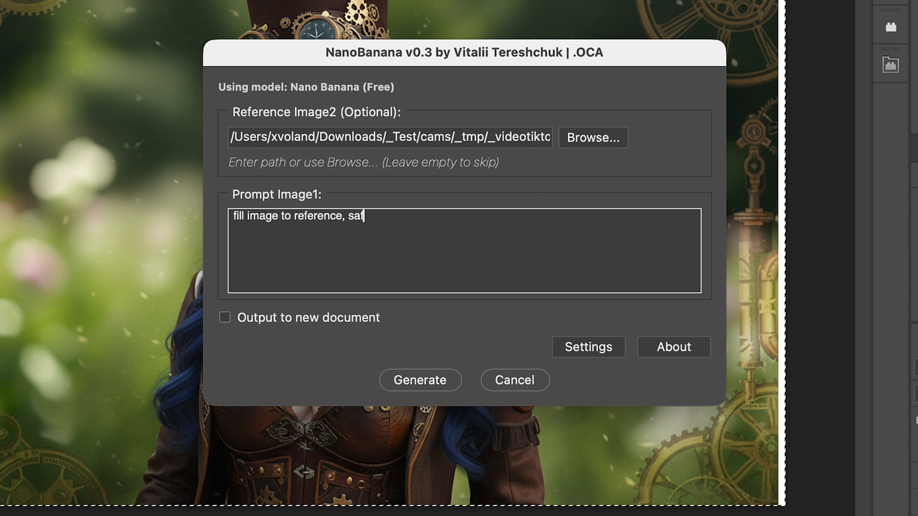
text(e image)
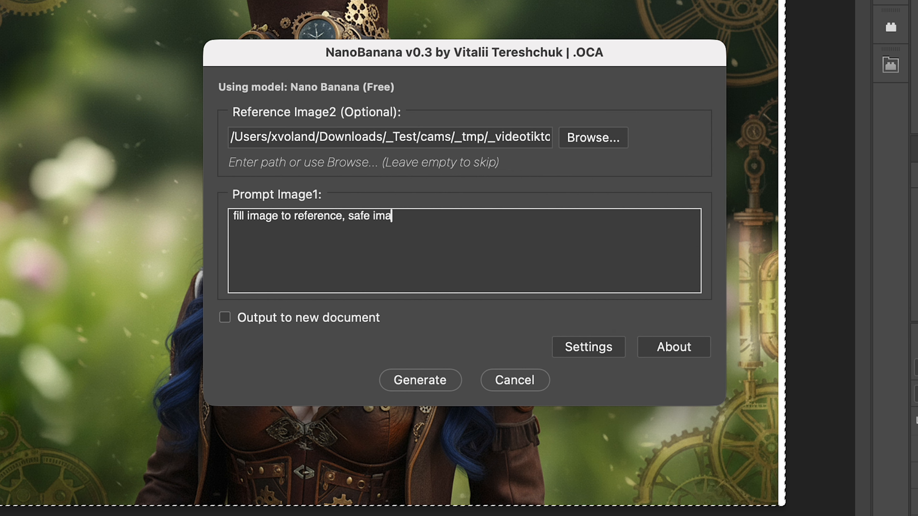
click(423, 387)
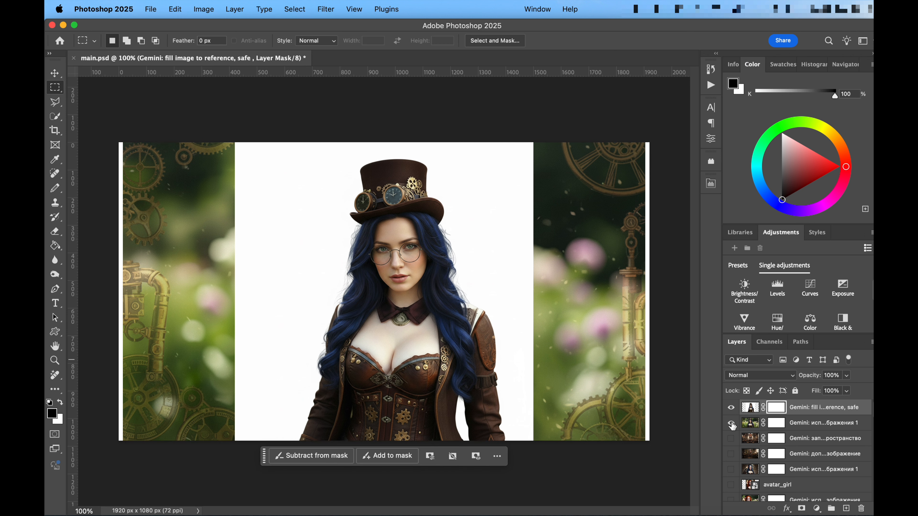
- Hide the green garden steampunk layer and remove the background from the generated "fill image to reference" layer, discarding its current mask
click(731, 423)
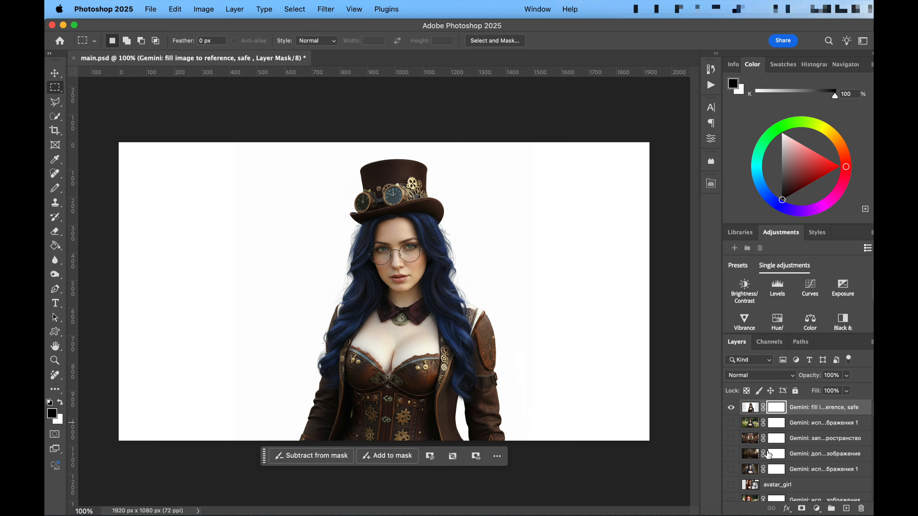
click(750, 407)
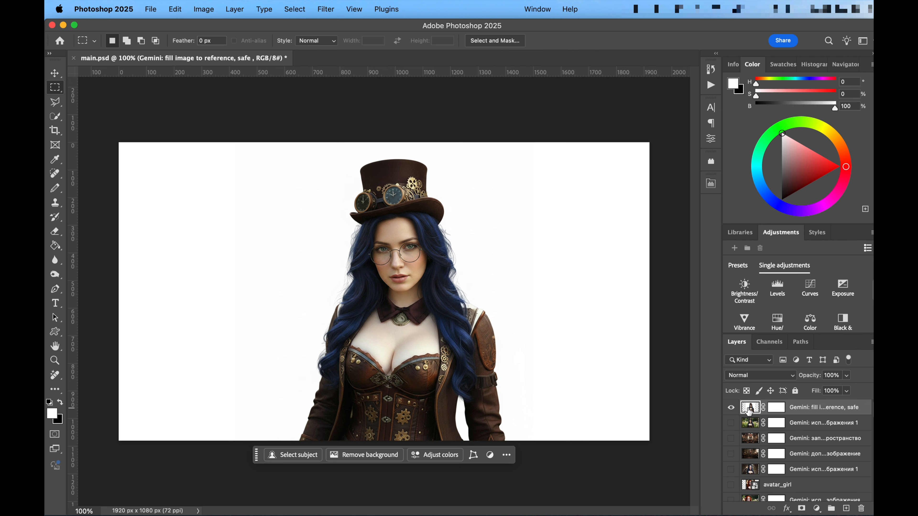
click(360, 456)
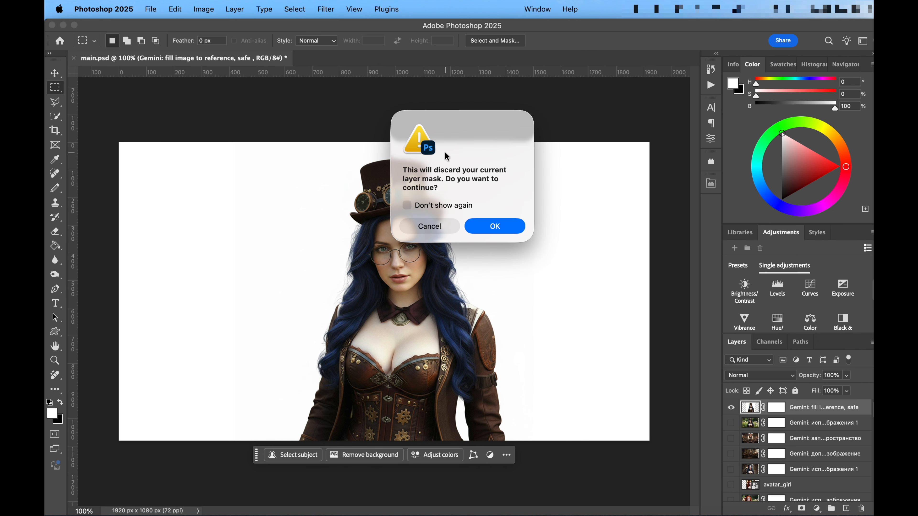
click(497, 226)
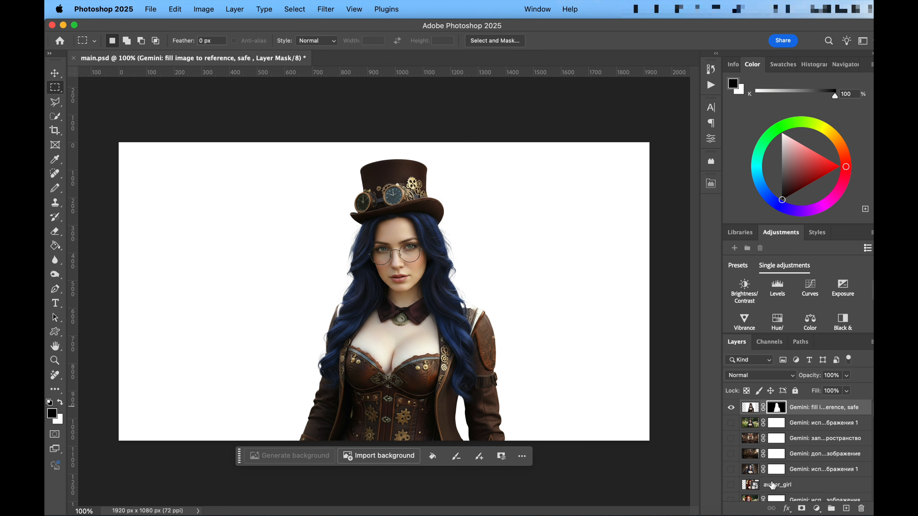
- Add a new layer directly beneath the cut-out woman and fill it with red #e12a2a using the Paint Bucket
click(820, 426)
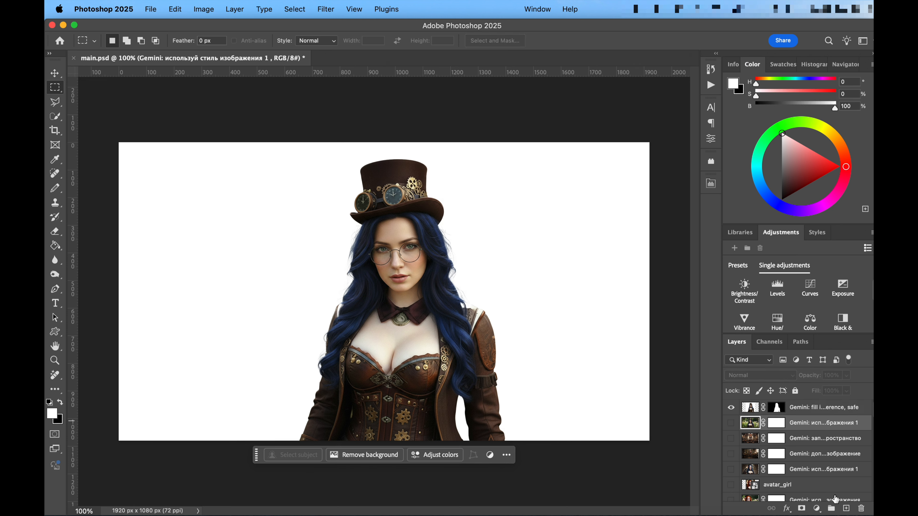
click(846, 508)
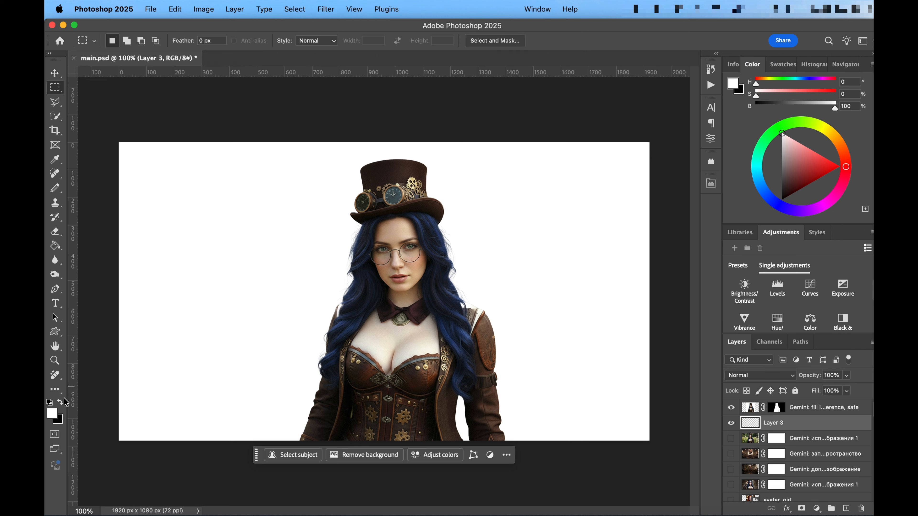
click(52, 414)
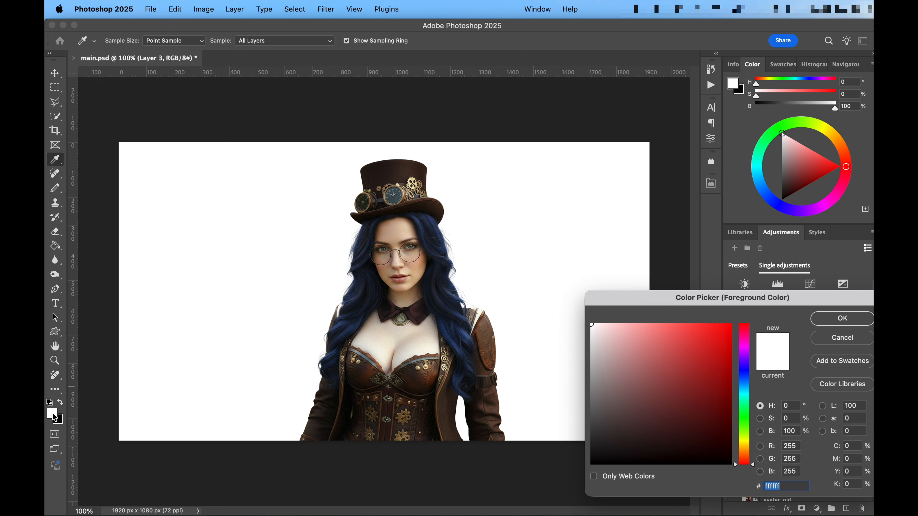
click(706, 340)
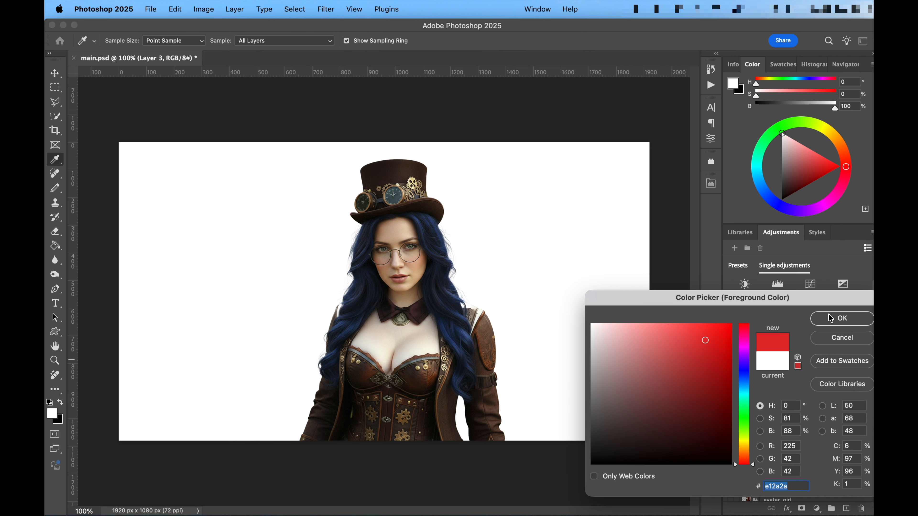
click(819, 320)
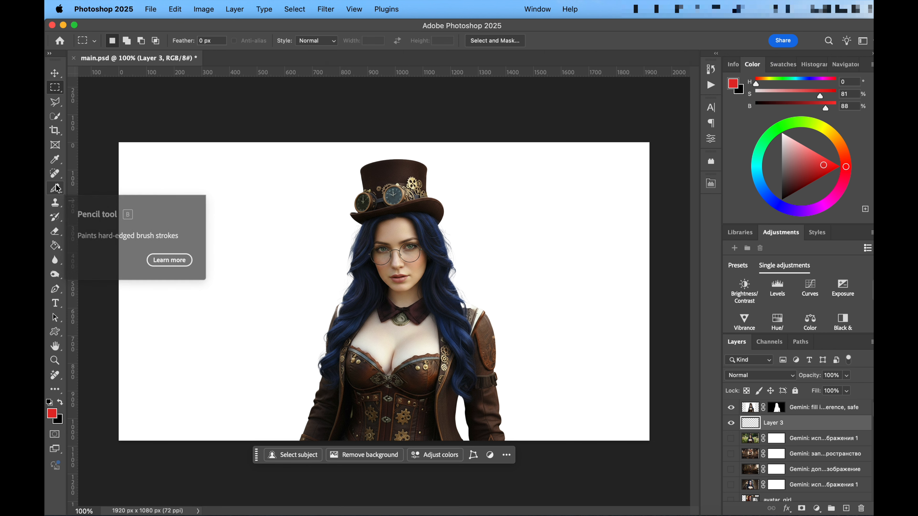
click(55, 246)
click(219, 222)
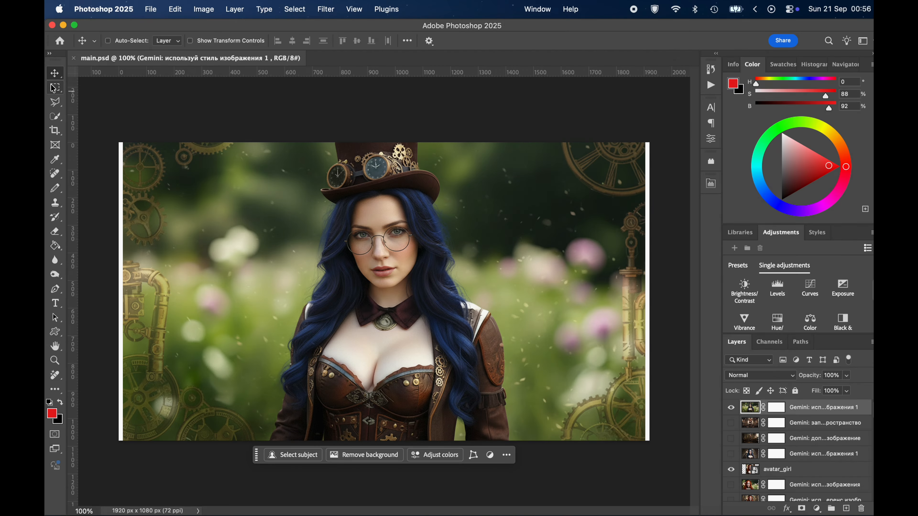
- Marquee-select the whole green garden steampunk picture and launch the NanoBanana script on it
click(54, 88)
drag(119, 143, 689, 488)
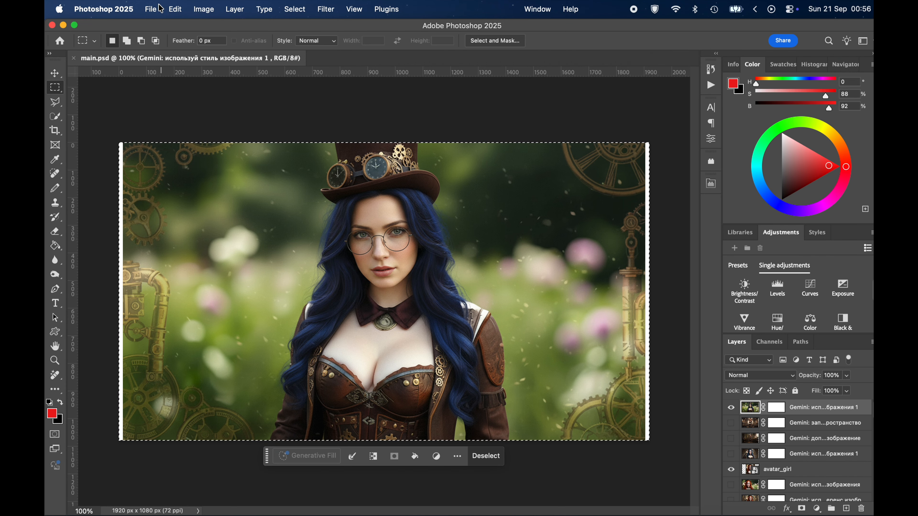
click(155, 11)
mouse_move(266, 271)
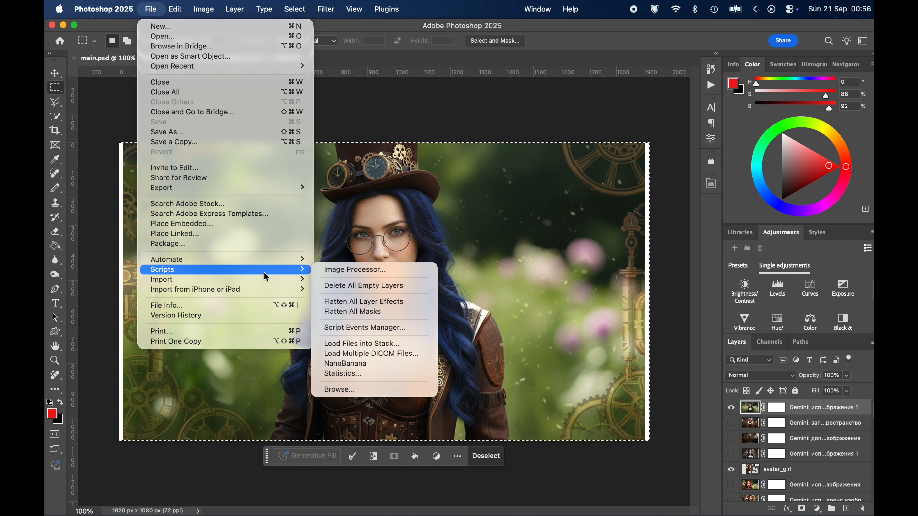
click(375, 363)
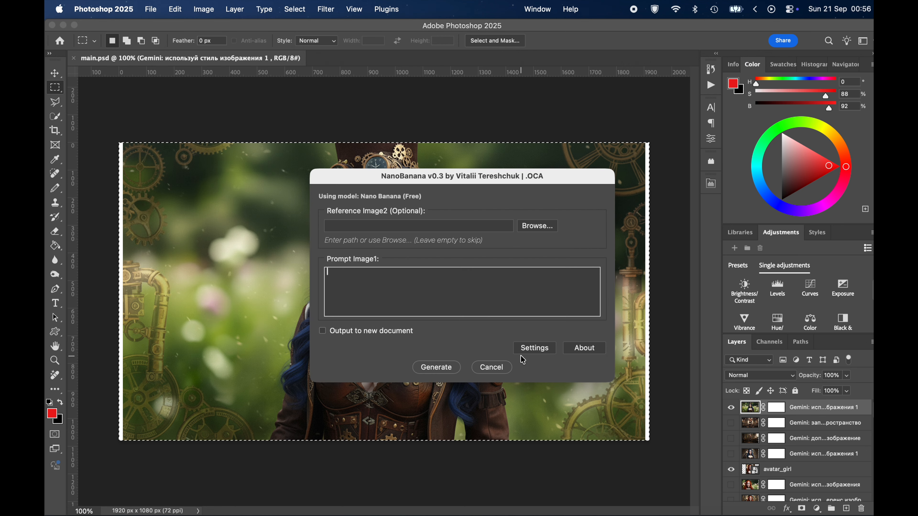
- Generate with the prompt "make this woman on the white background", without a reference image
text(make )
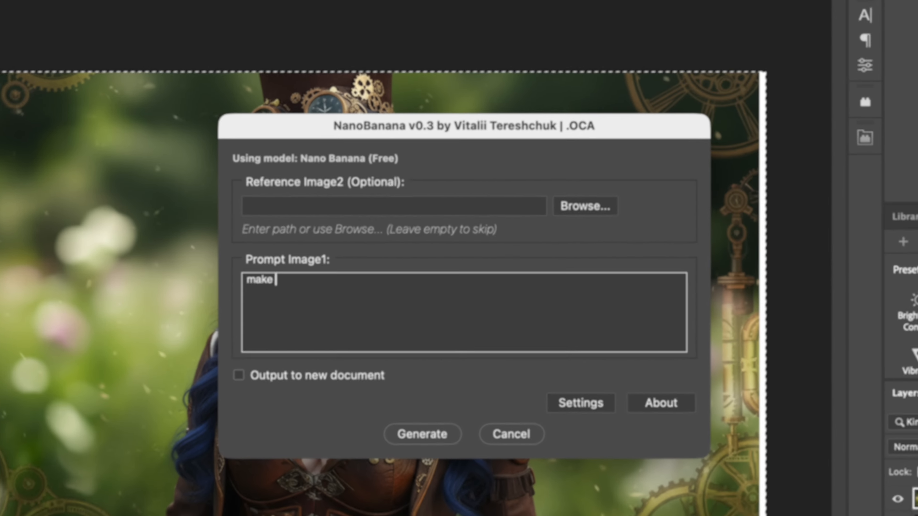
text(this woman)
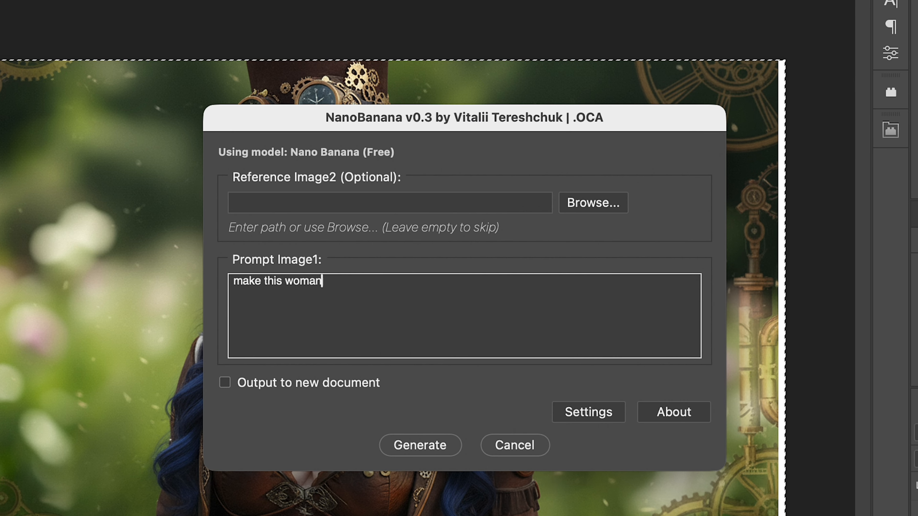
text( on the white ba)
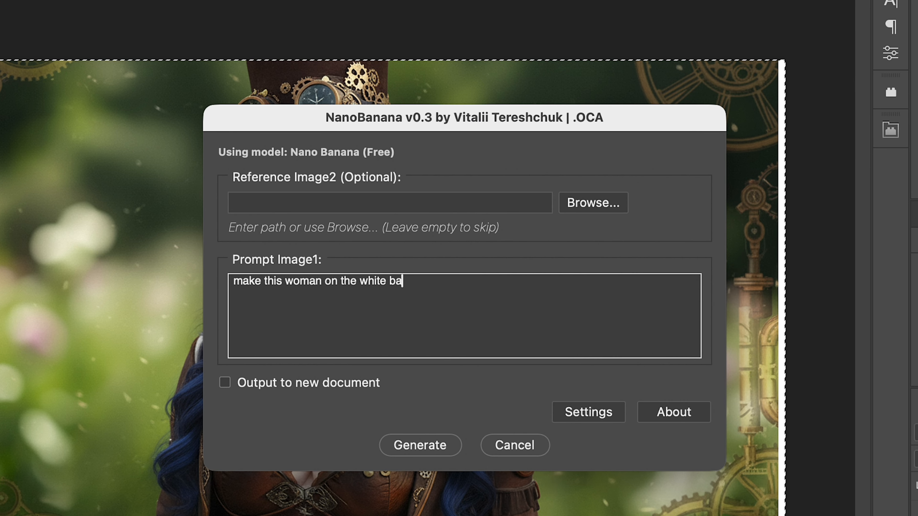
text(ckgrou)
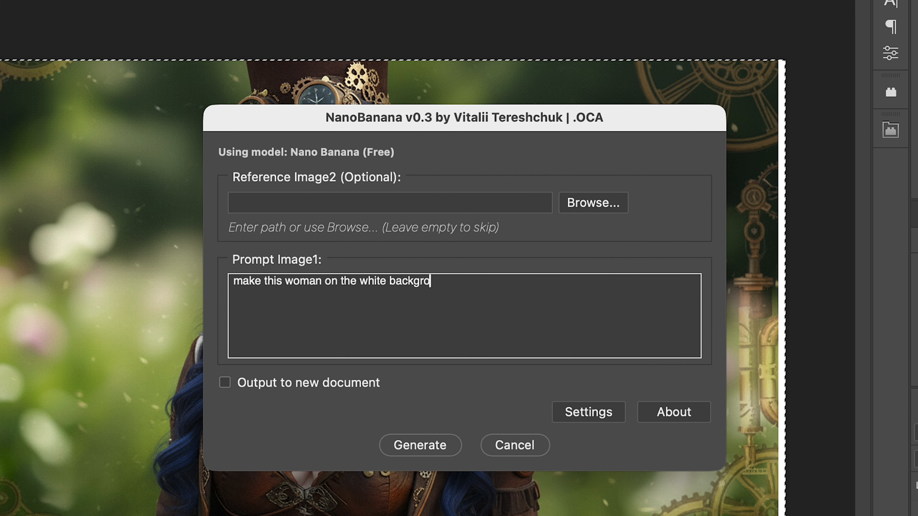
text(nd)
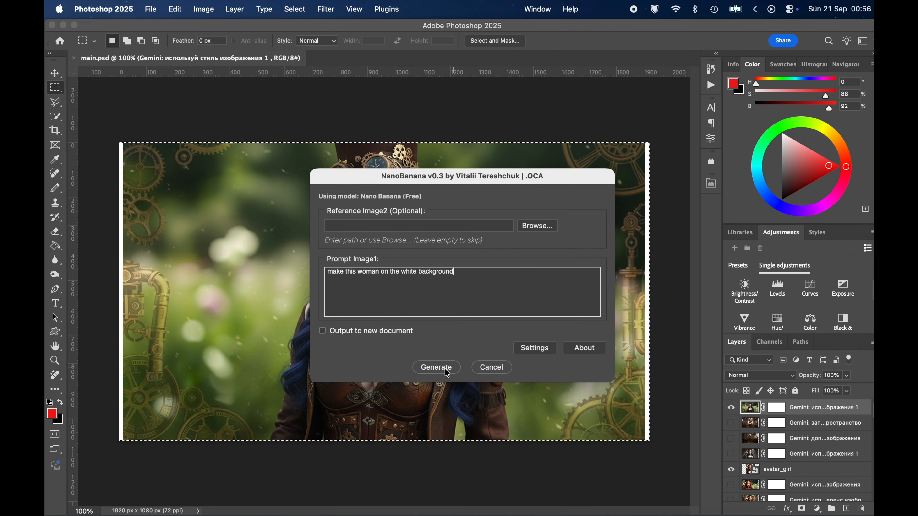
click(421, 441)
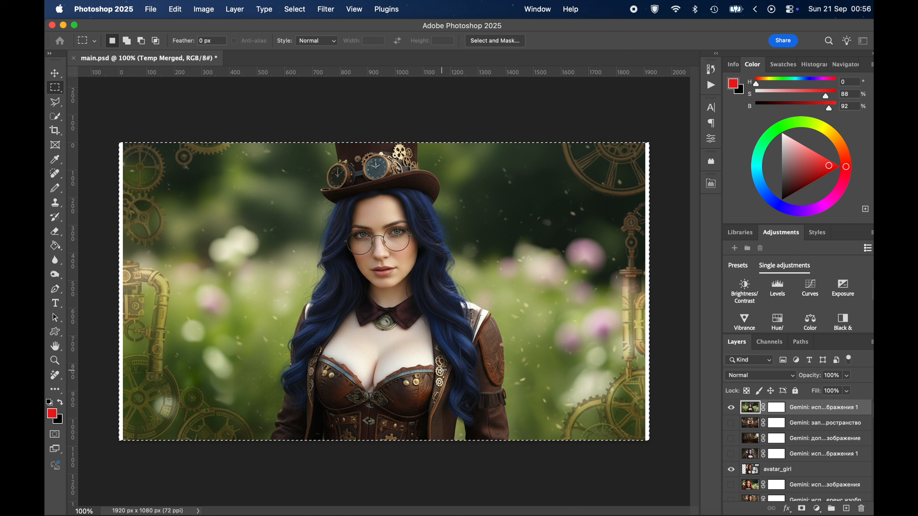